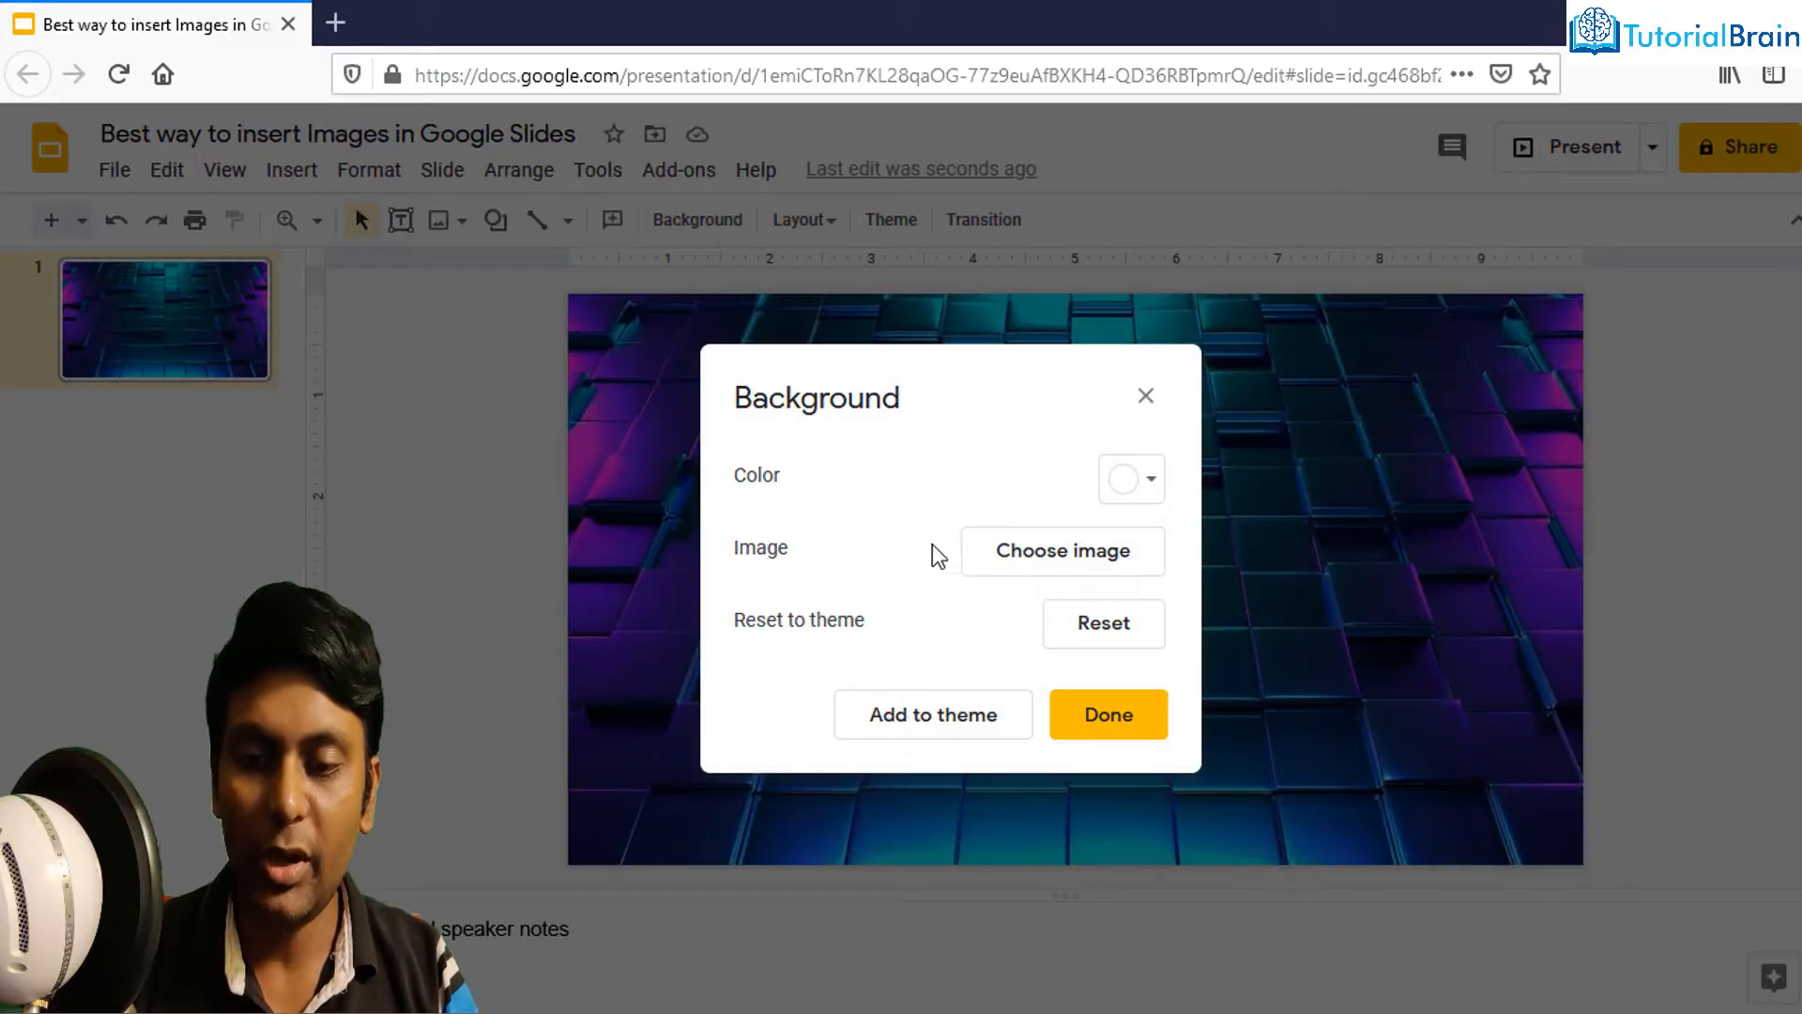
Try a solid green background color on slide 1, and reset the background to the theme
left_click(1147, 497)
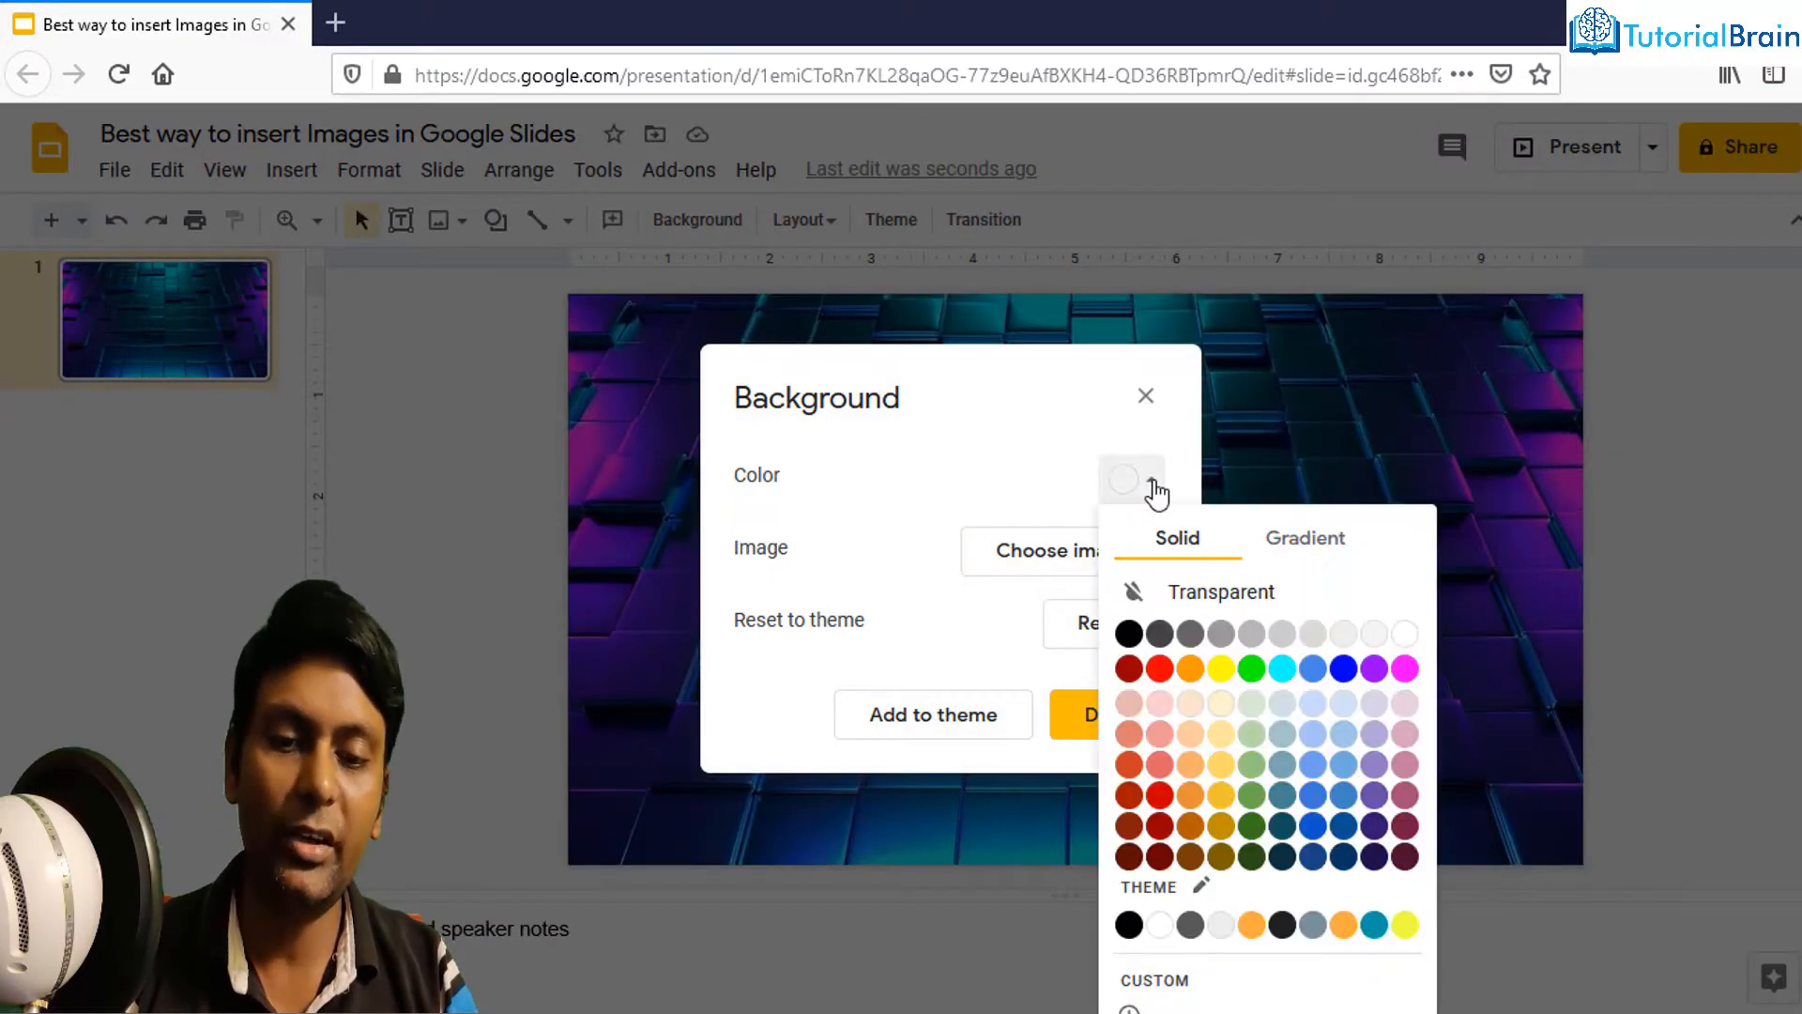
left_click(1259, 692)
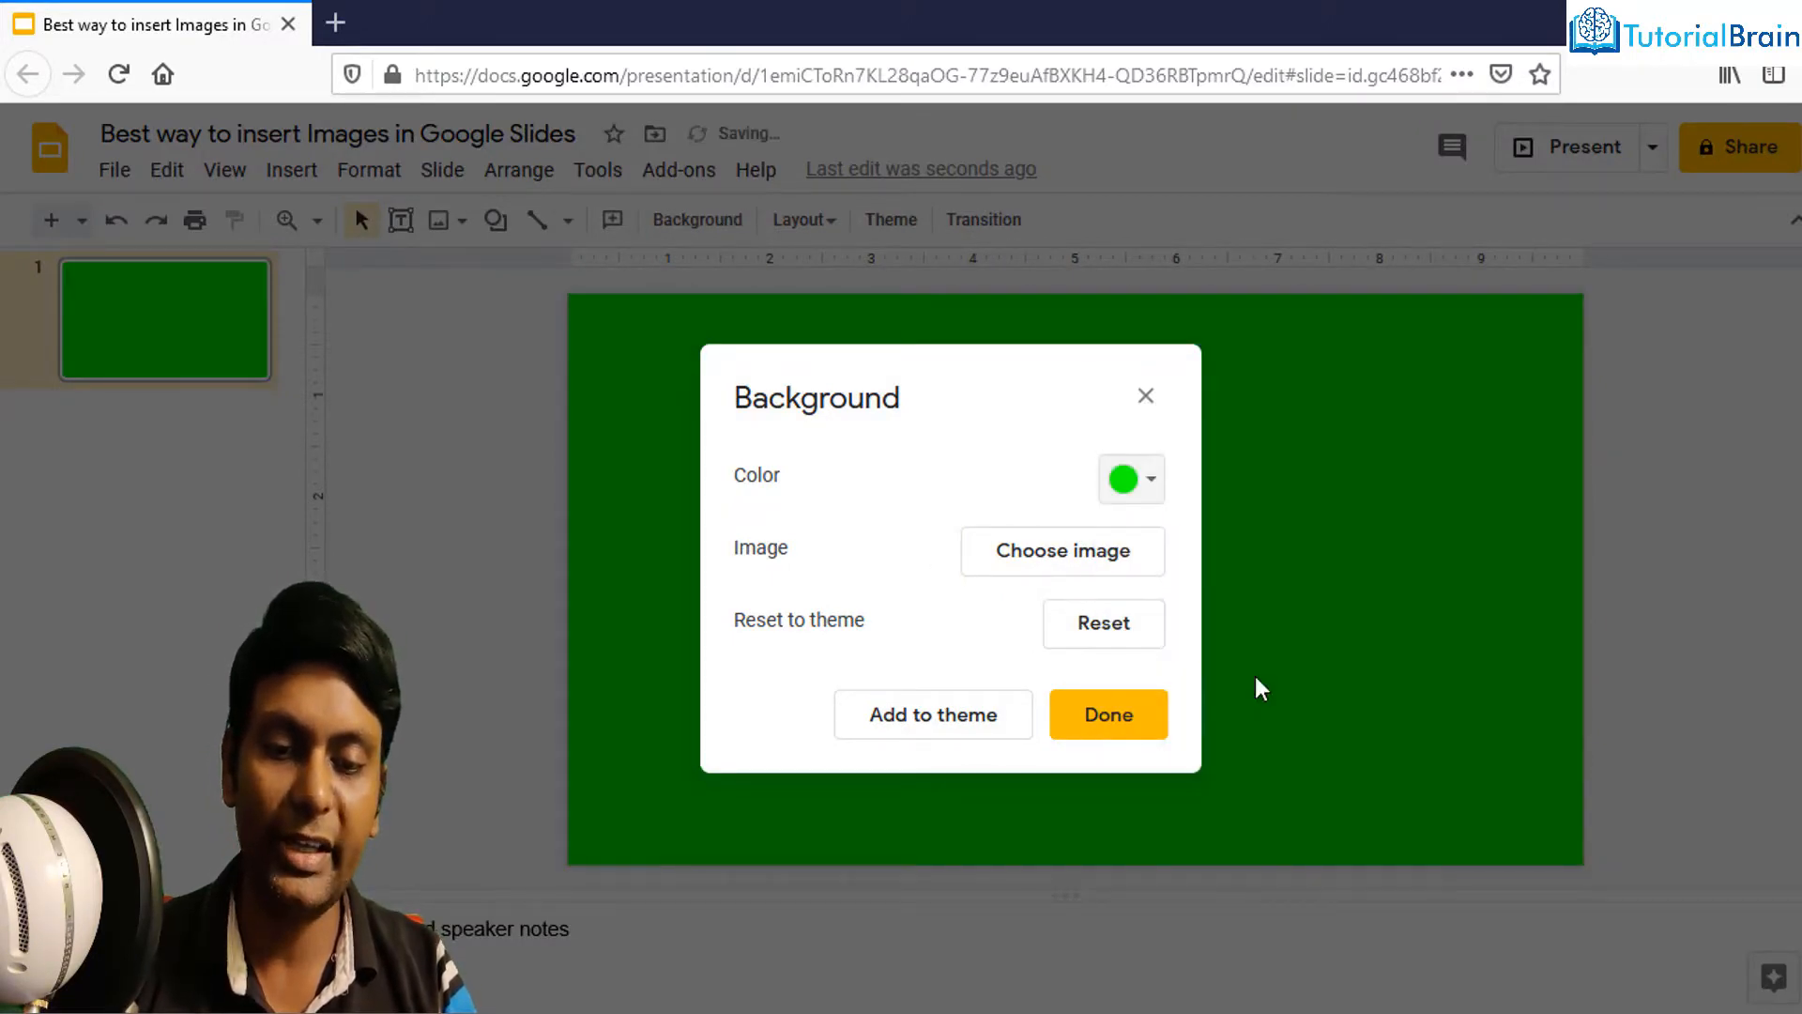
left_click(1117, 650)
Set the blue and purple tile picture from the "background image" Google image search as the slide background
left_click(1078, 564)
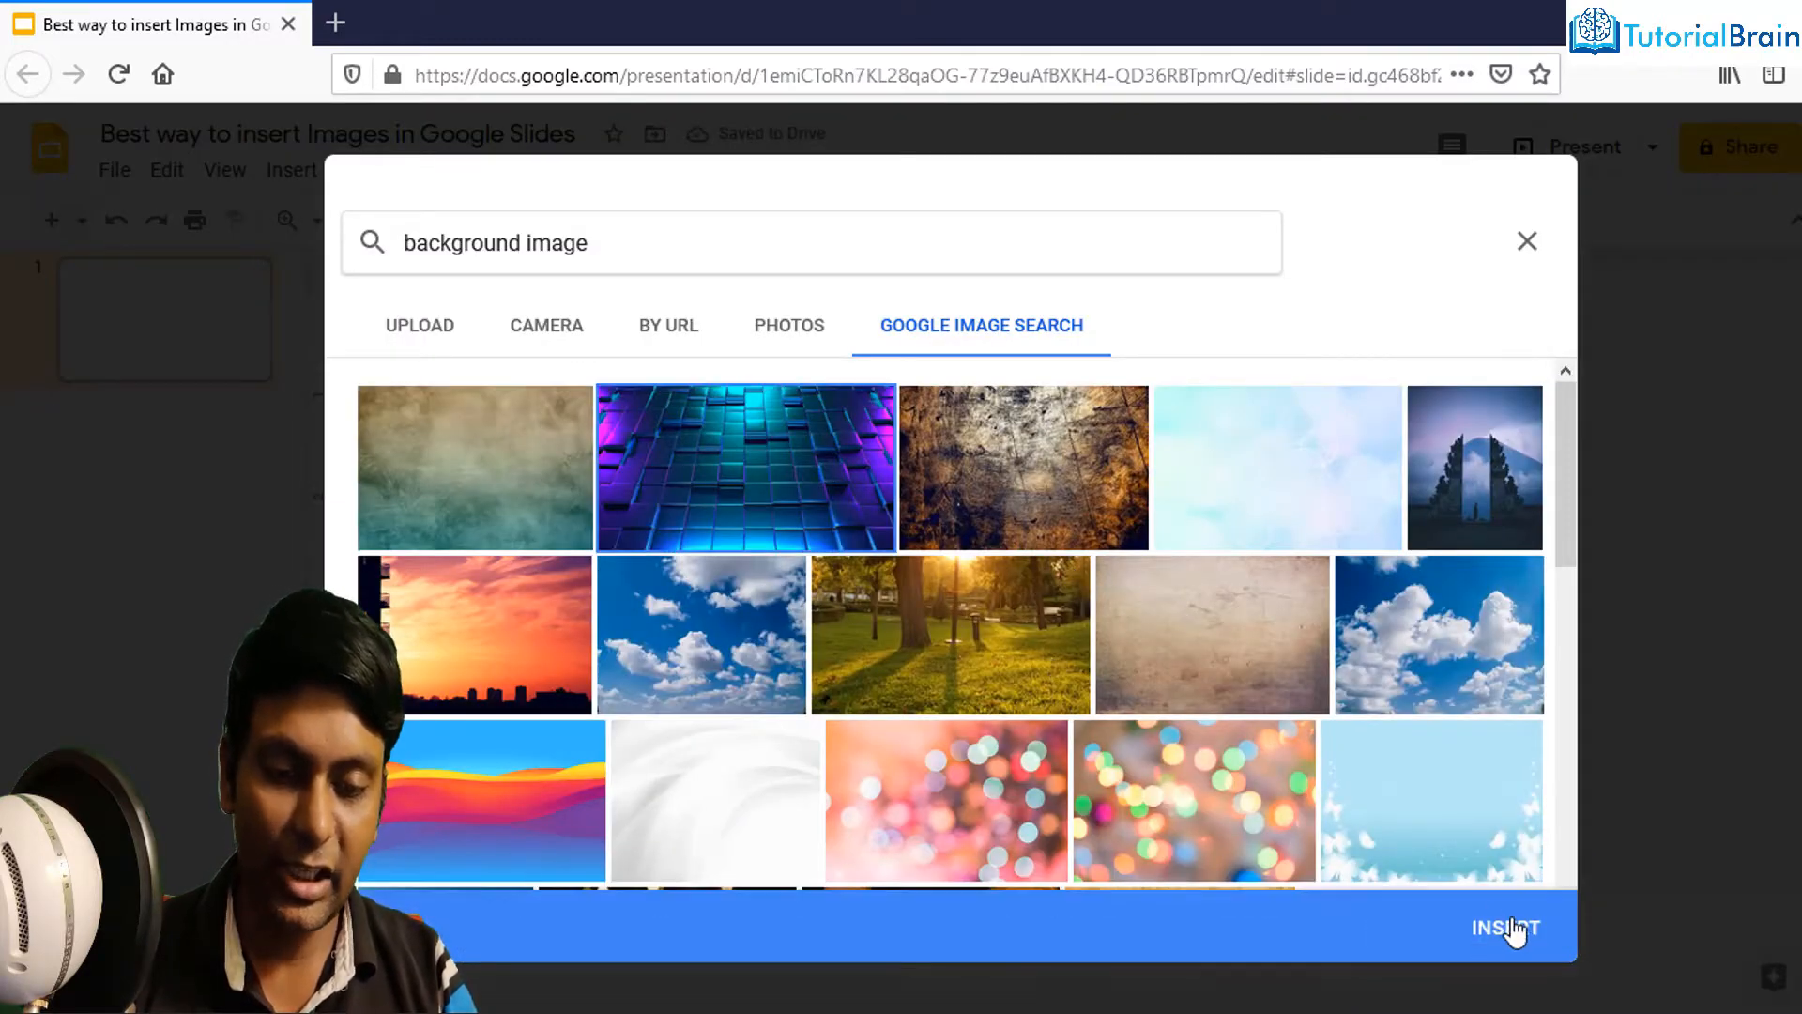
left_click(1505, 929)
left_click(1153, 712)
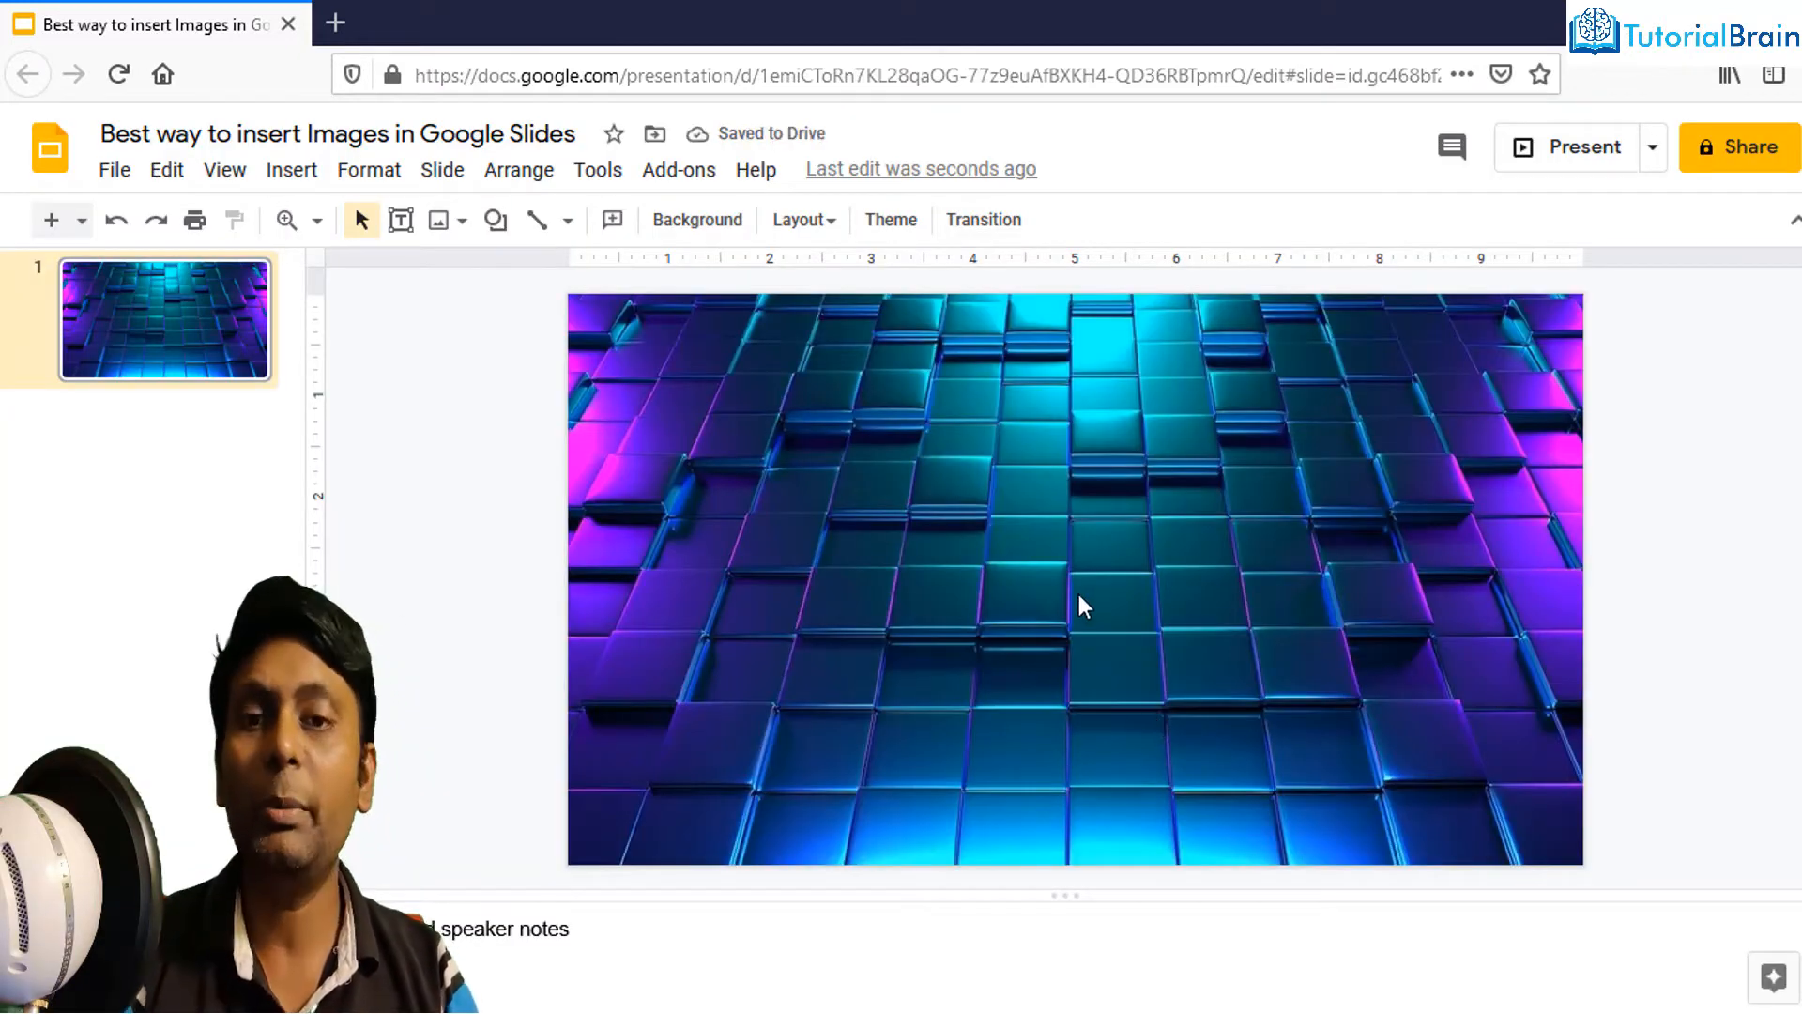
right_click(968, 434)
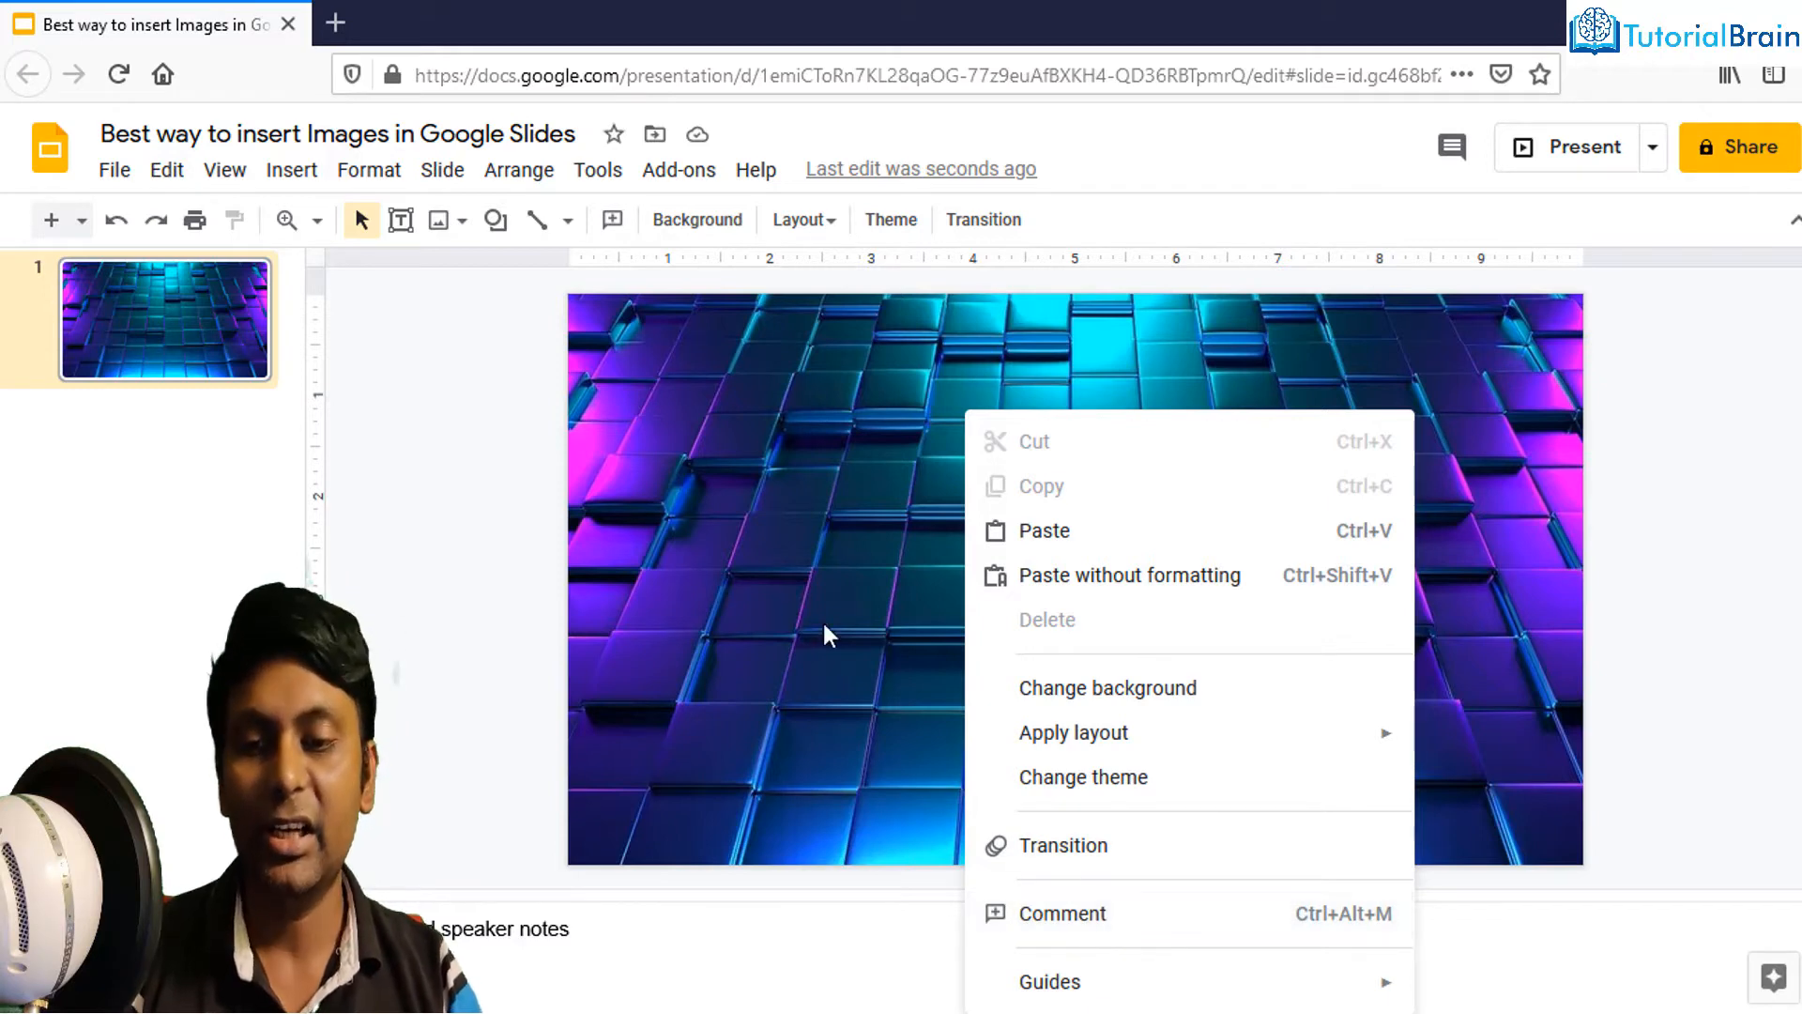
left_click(777, 543)
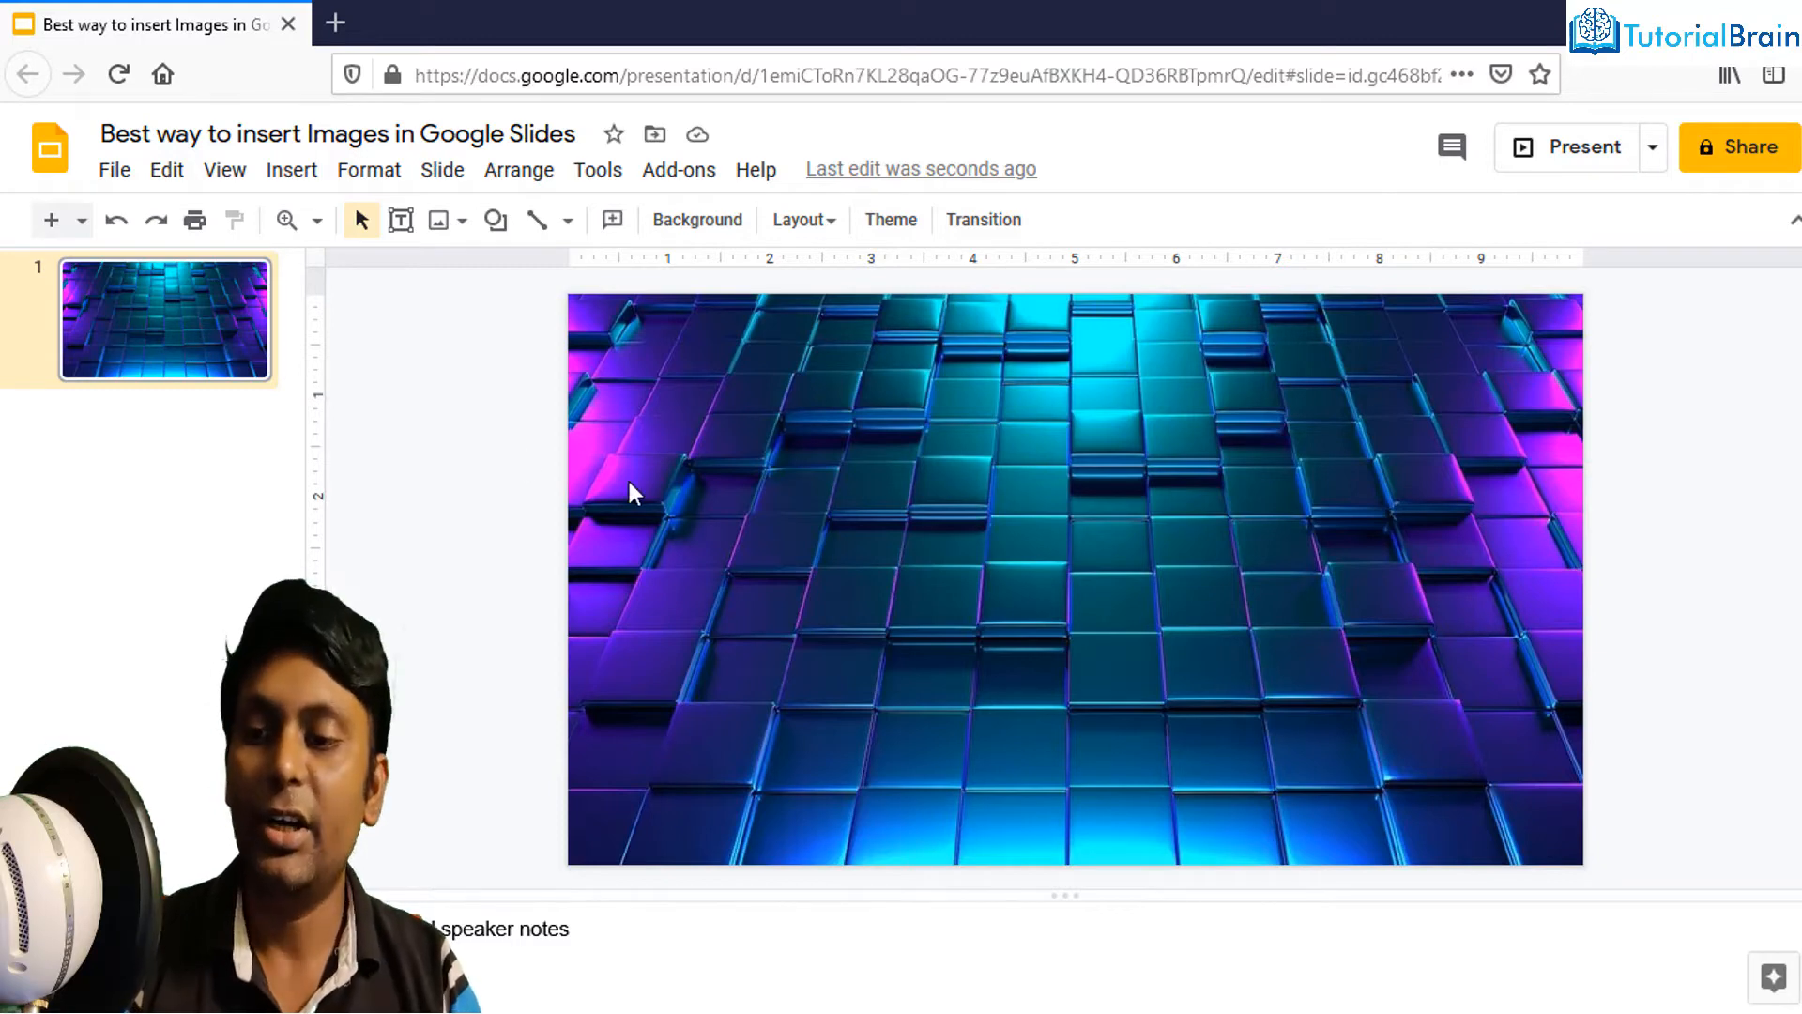
Add a new slide after slide 1 and delete its title and text placeholders
right_click(182, 394)
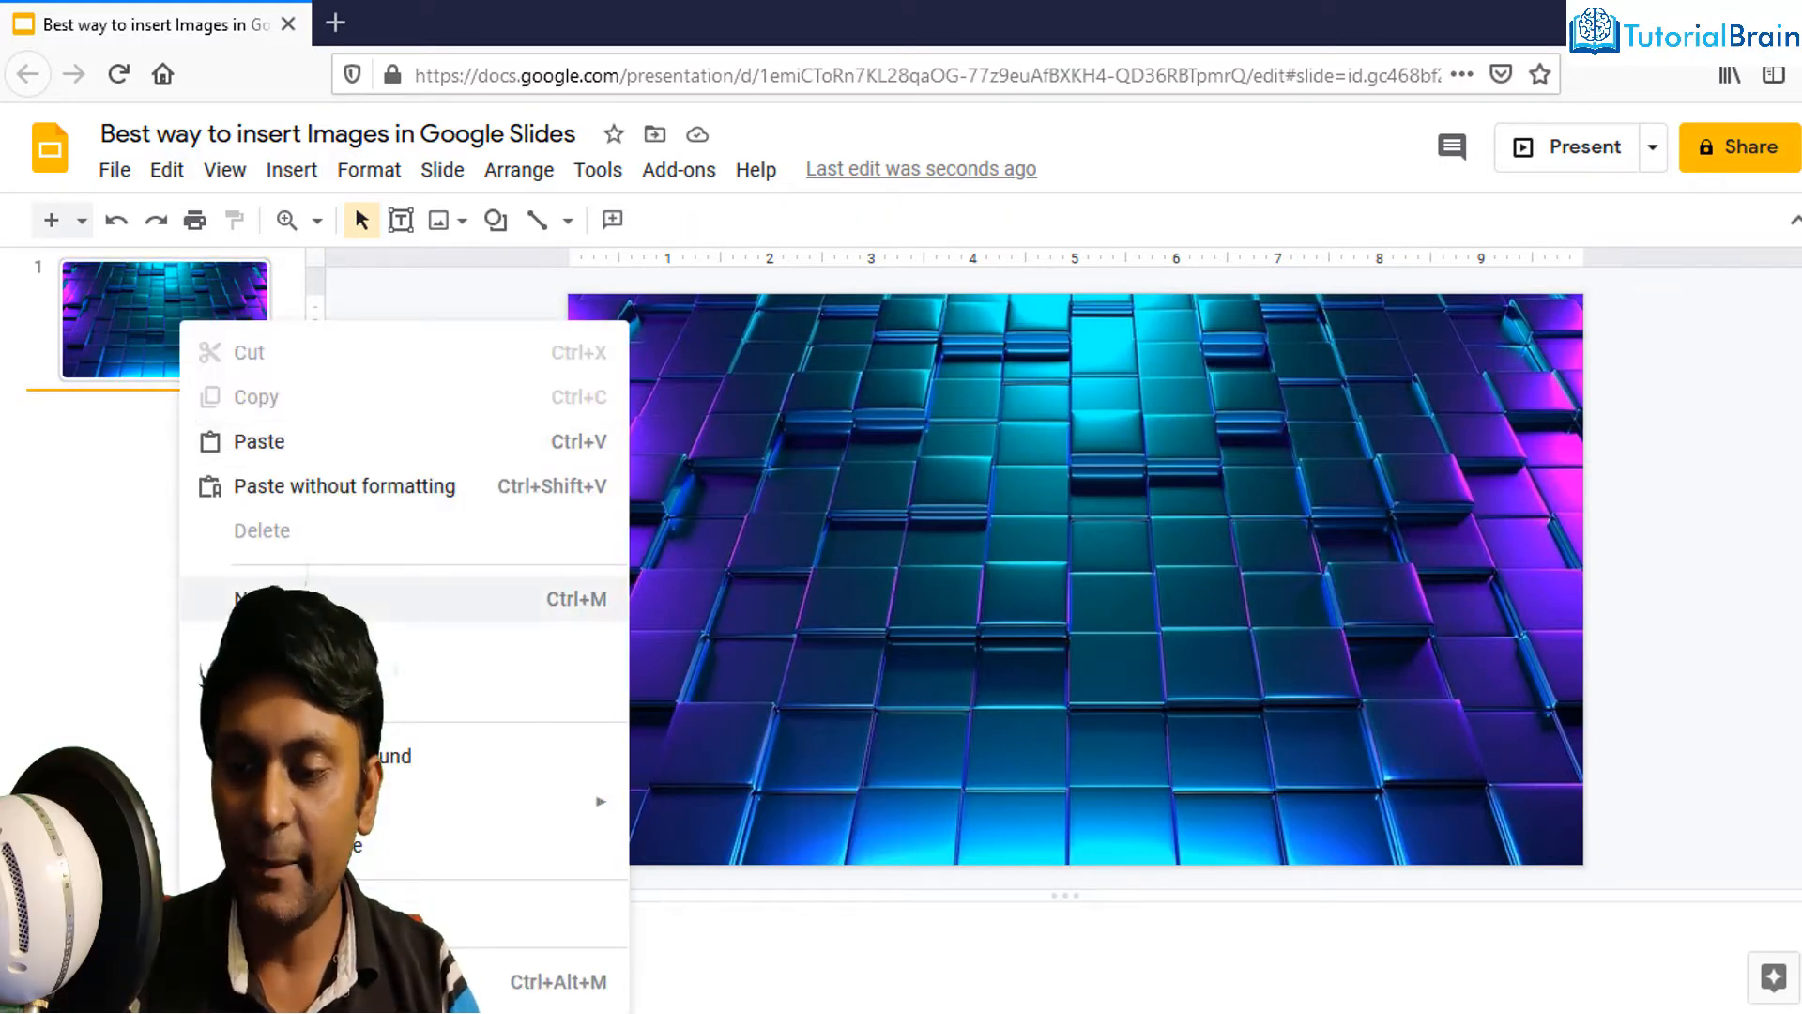
left_click(282, 598)
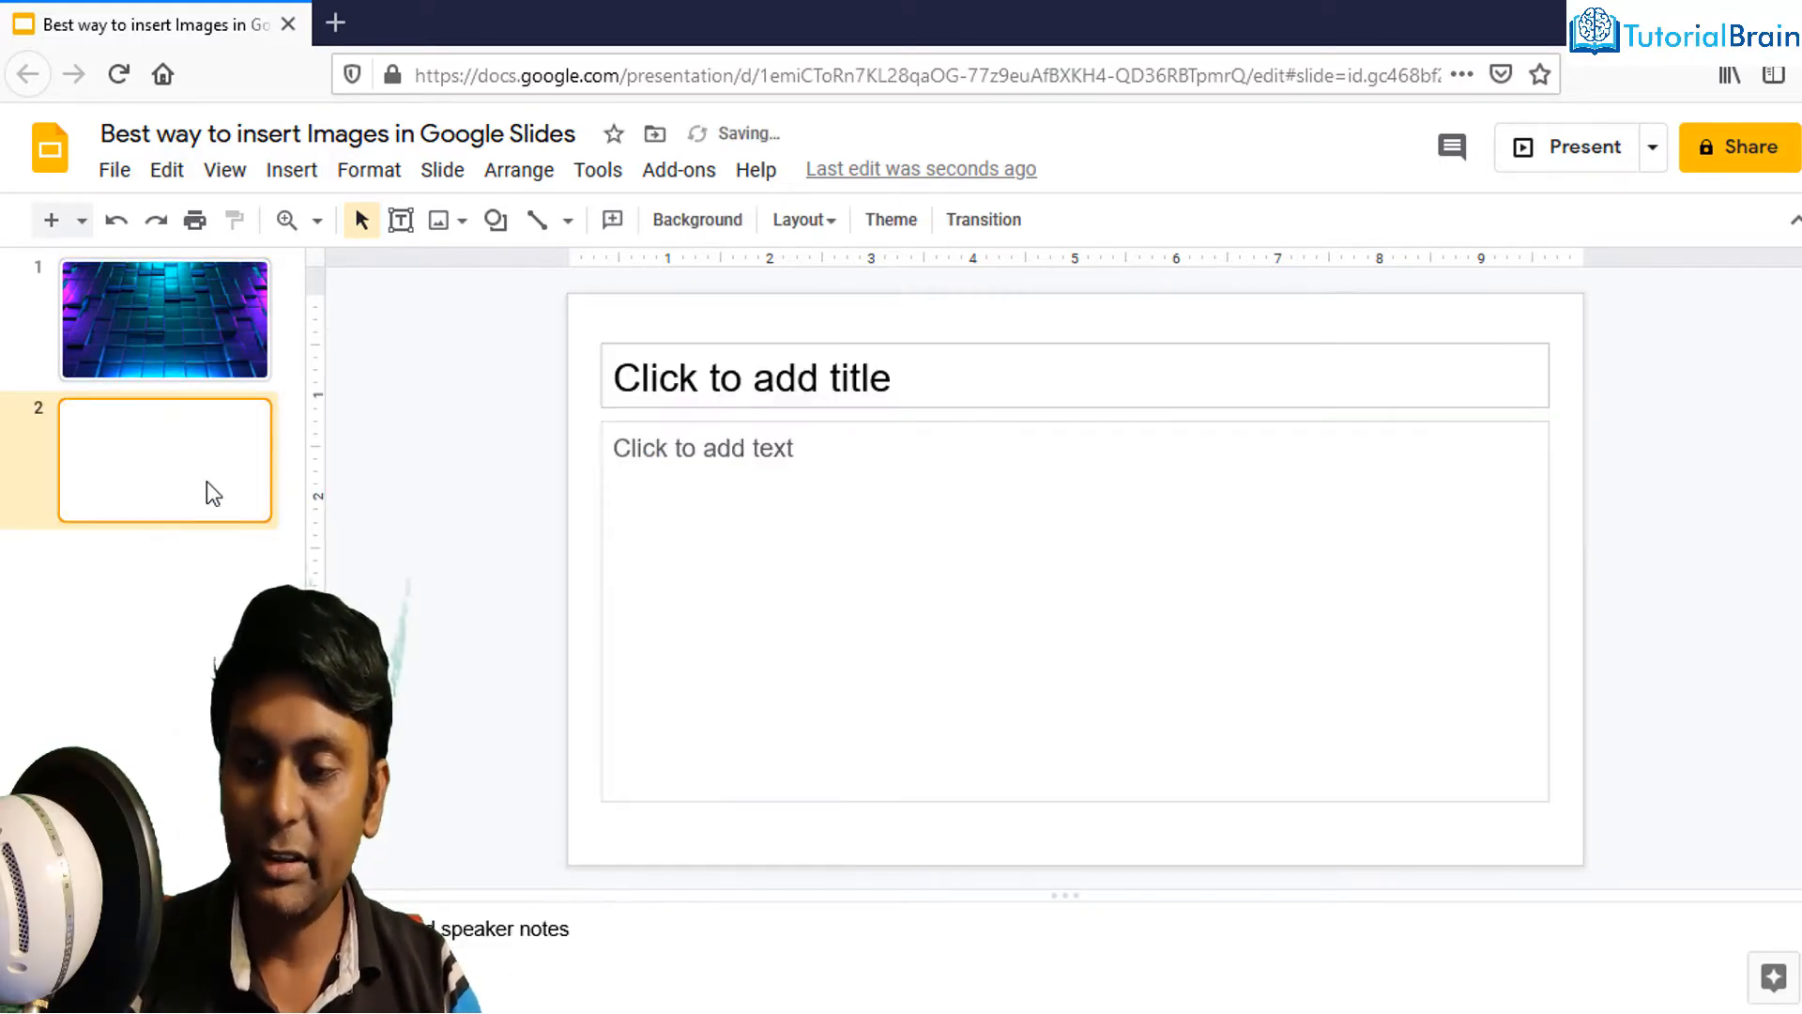
left_click(661, 412)
key("Delete")
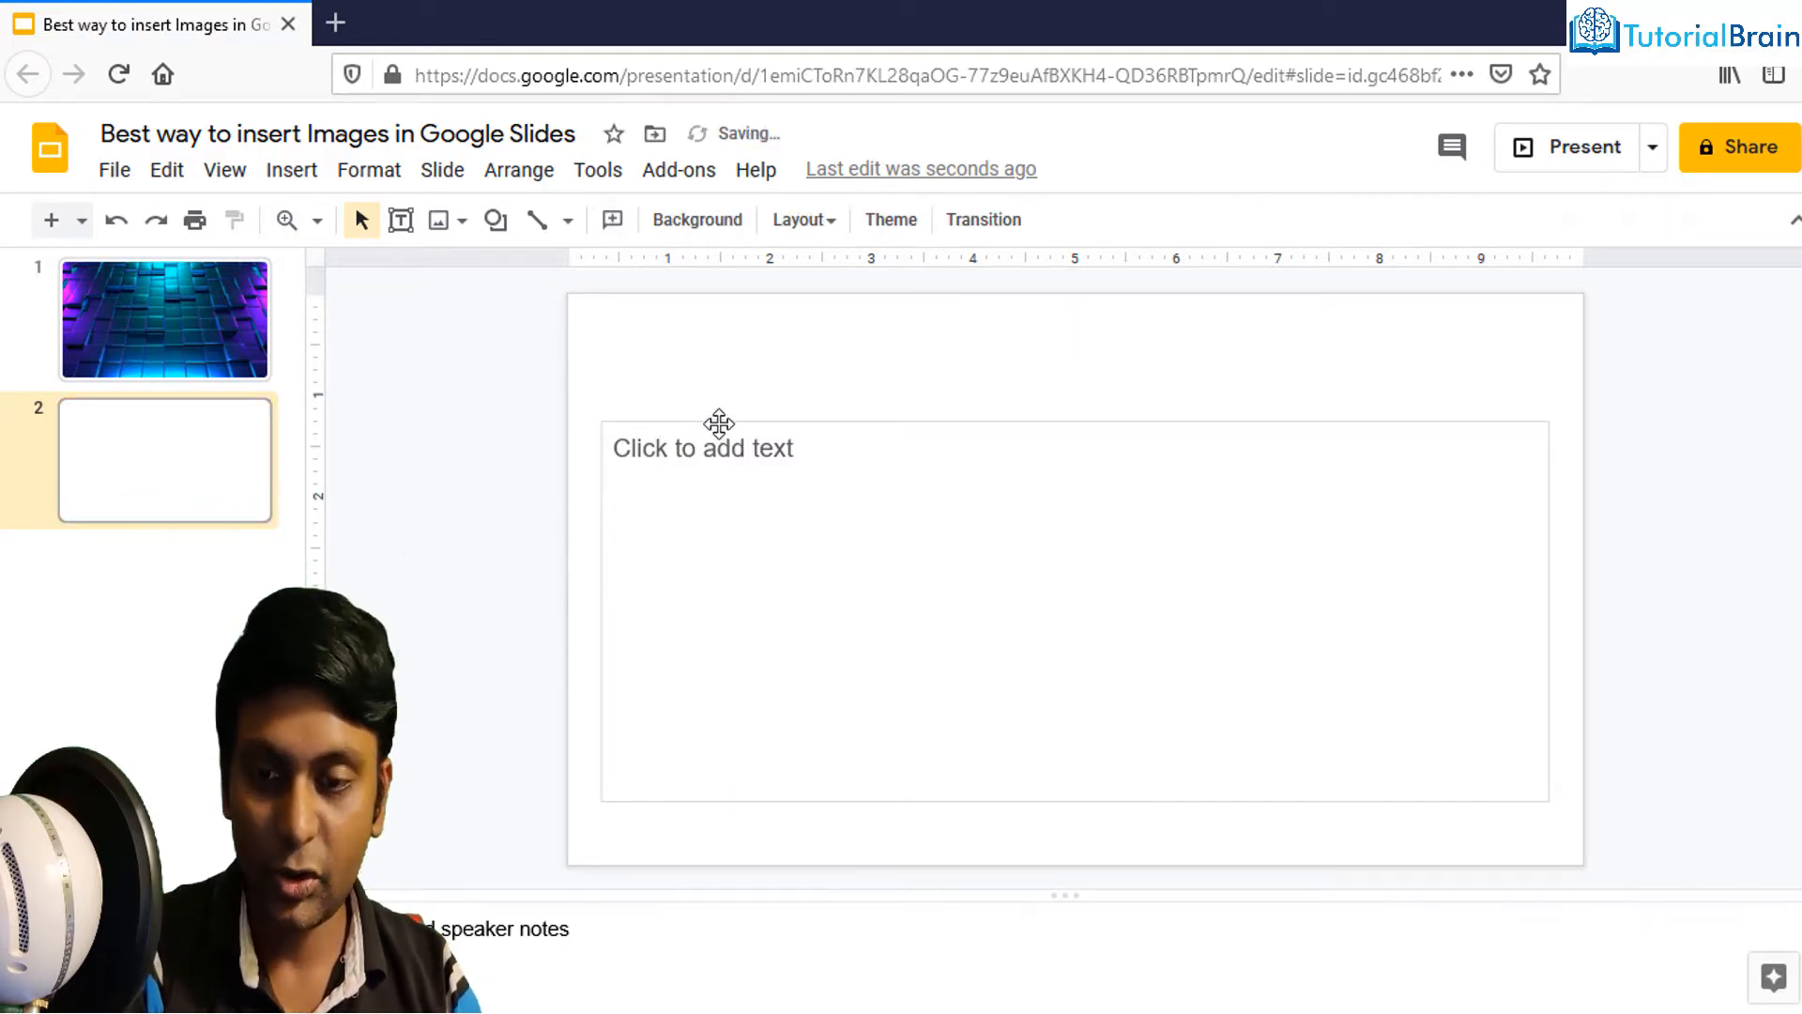
left_click(720, 424)
key("Delete")
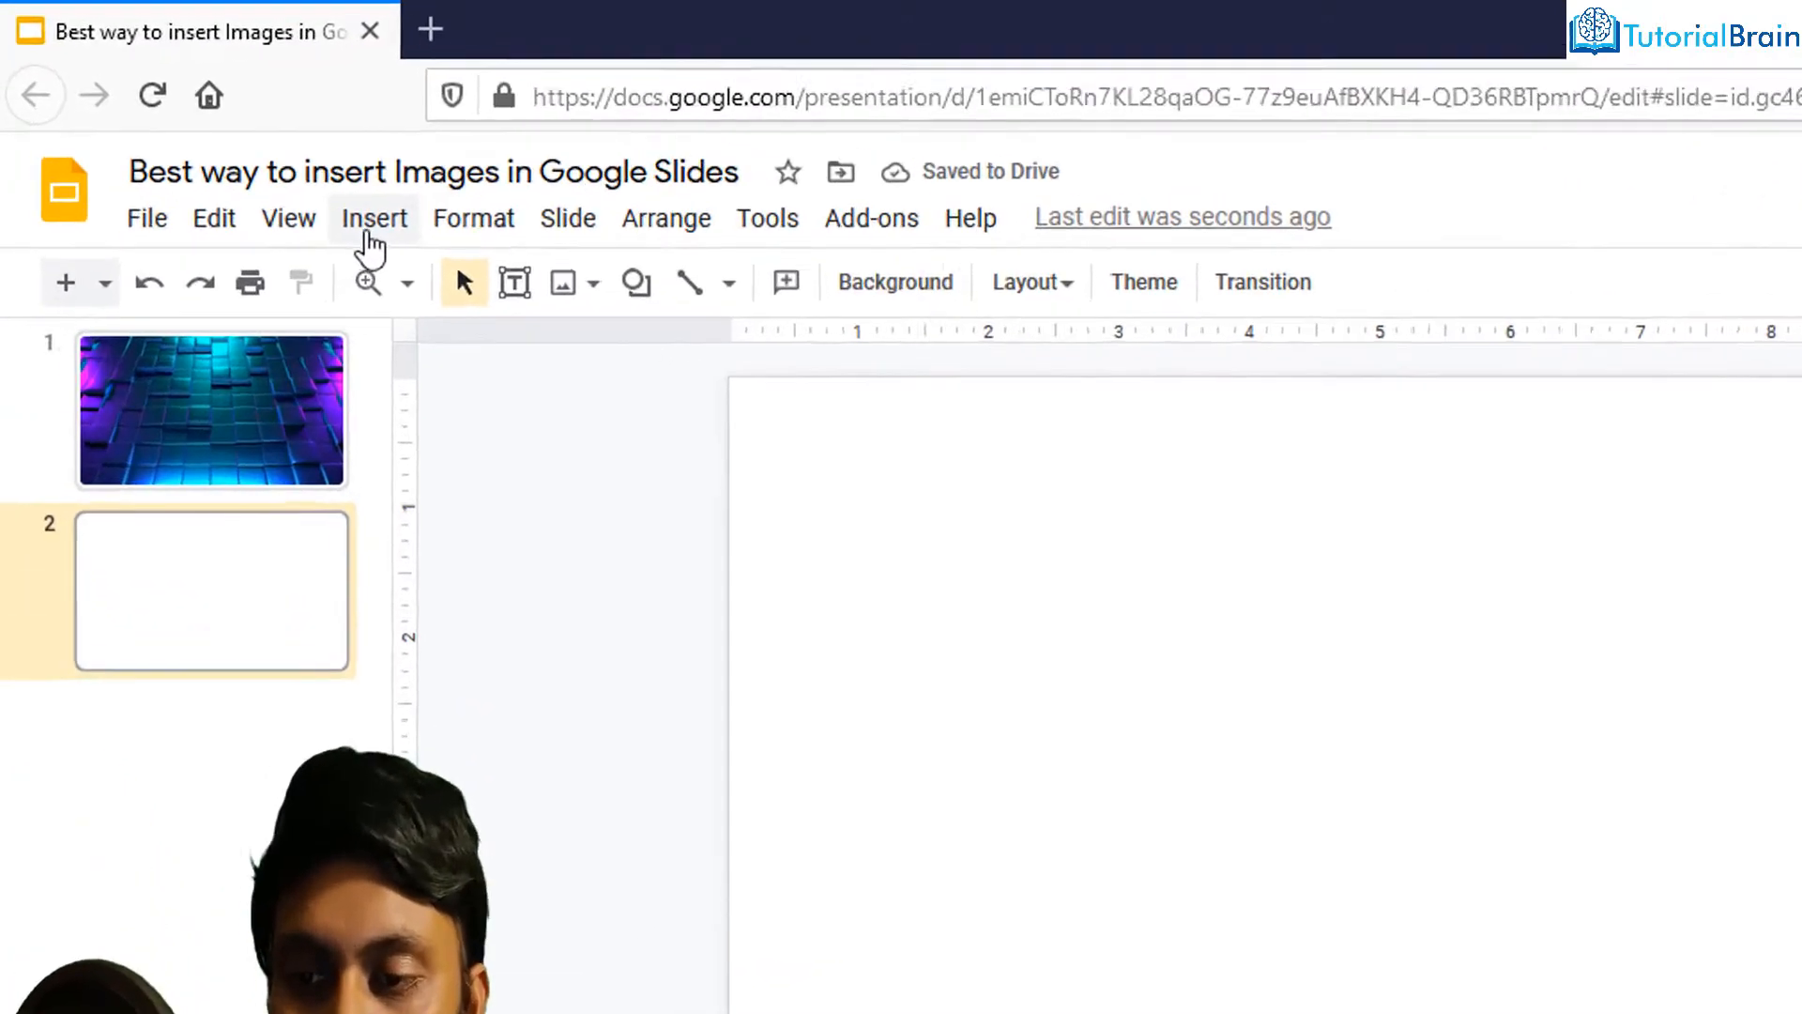
Search the web for "background images" and insert the dark brown scratched wood texture on slide 2
left_click(371, 235)
mouse_move(690, 422)
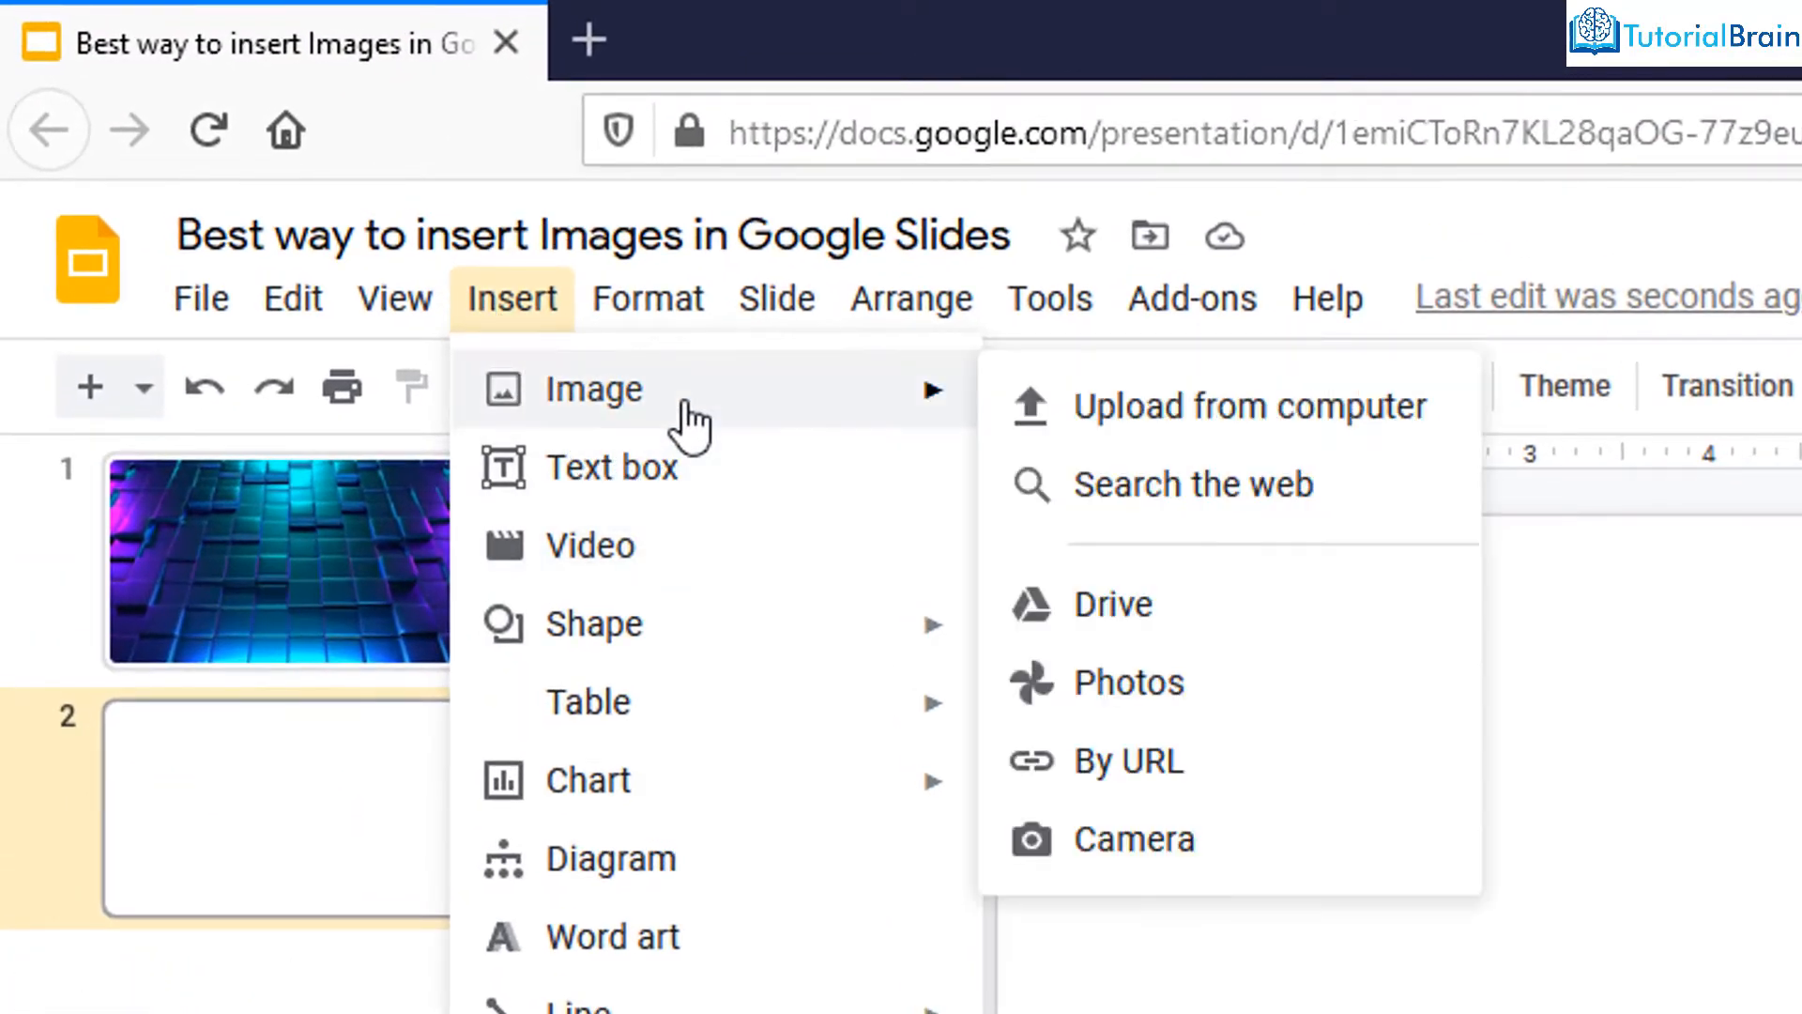
left_click(1153, 488)
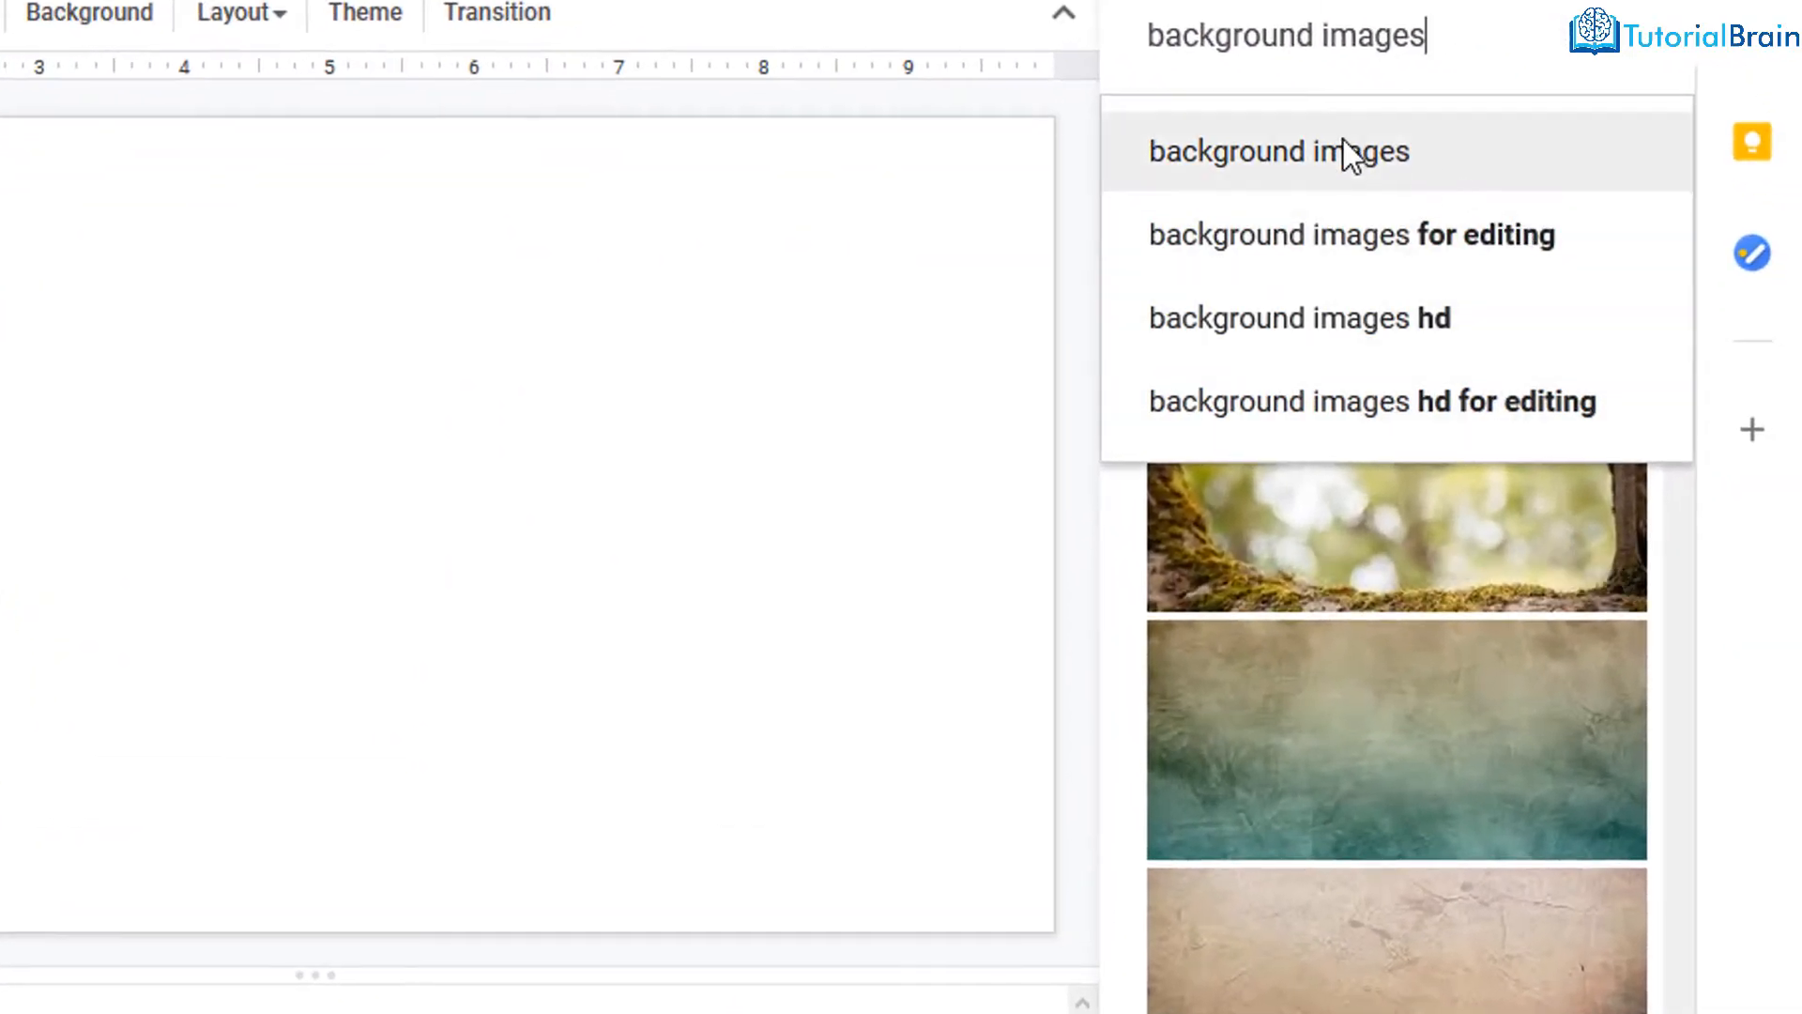
left_click(1348, 155)
scroll(1454, 384, "down", 15)
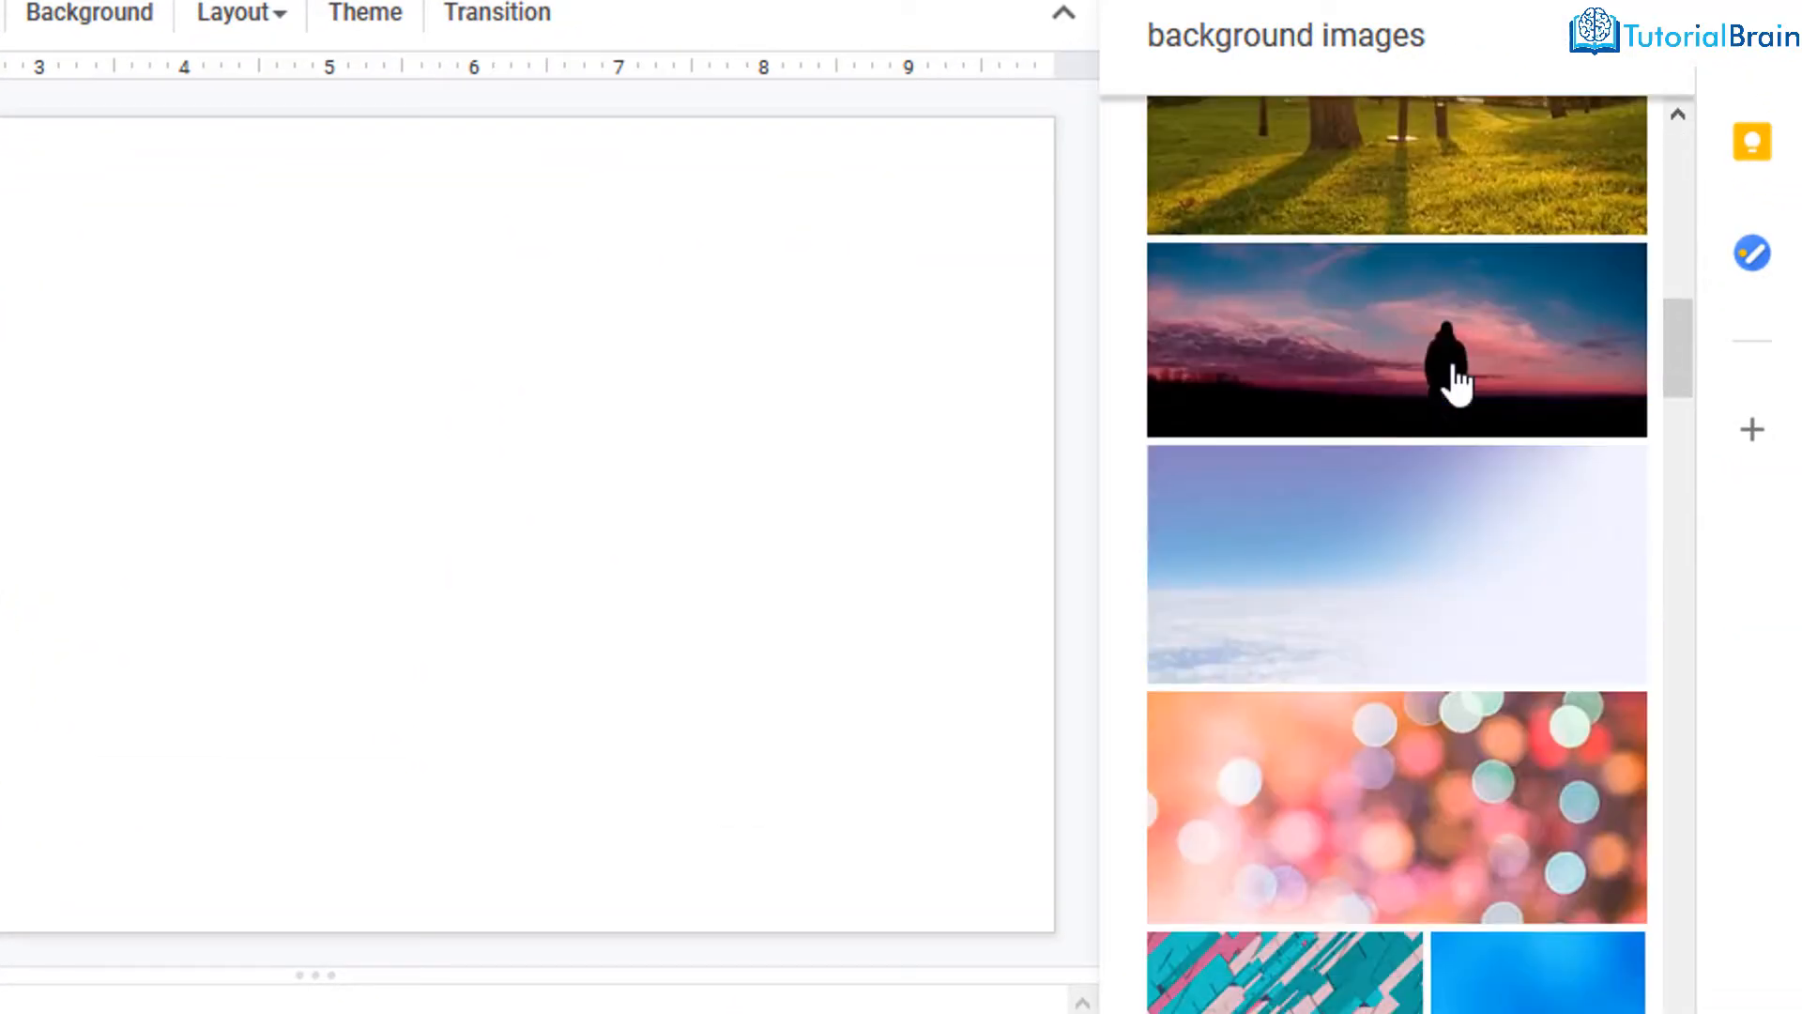
scroll(1456, 380, "up", 15)
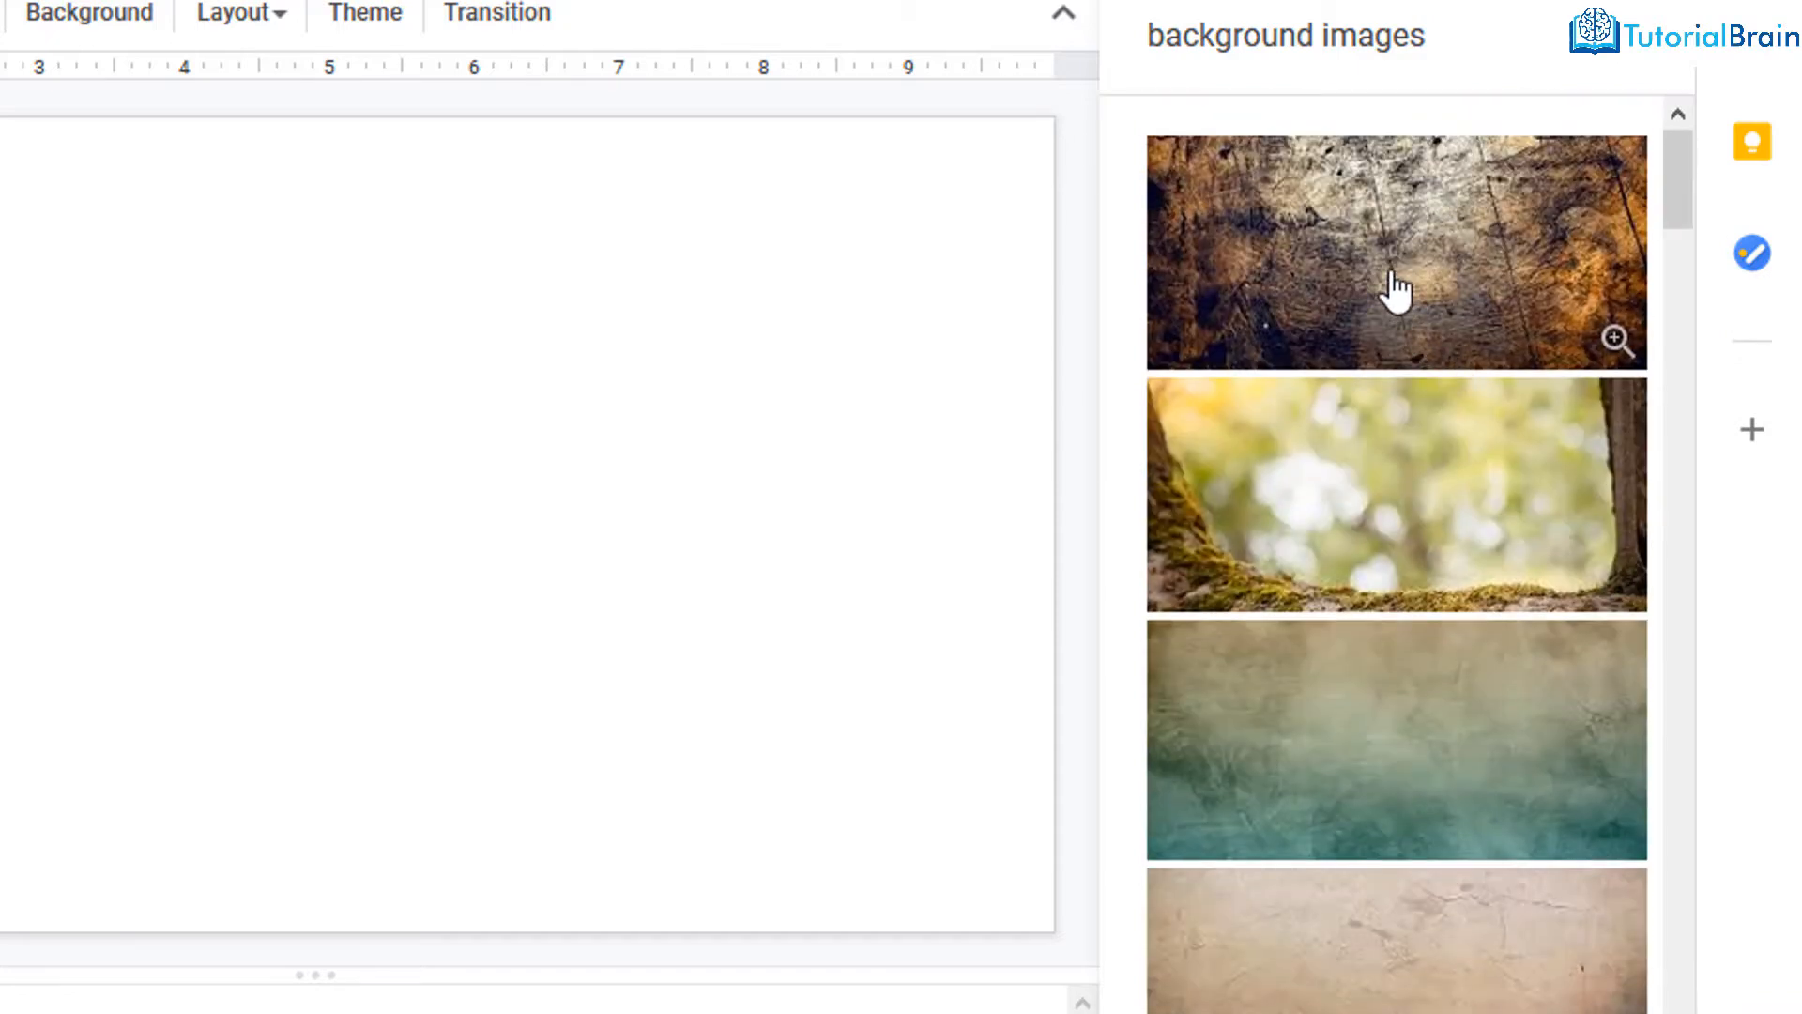
left_click(1392, 290)
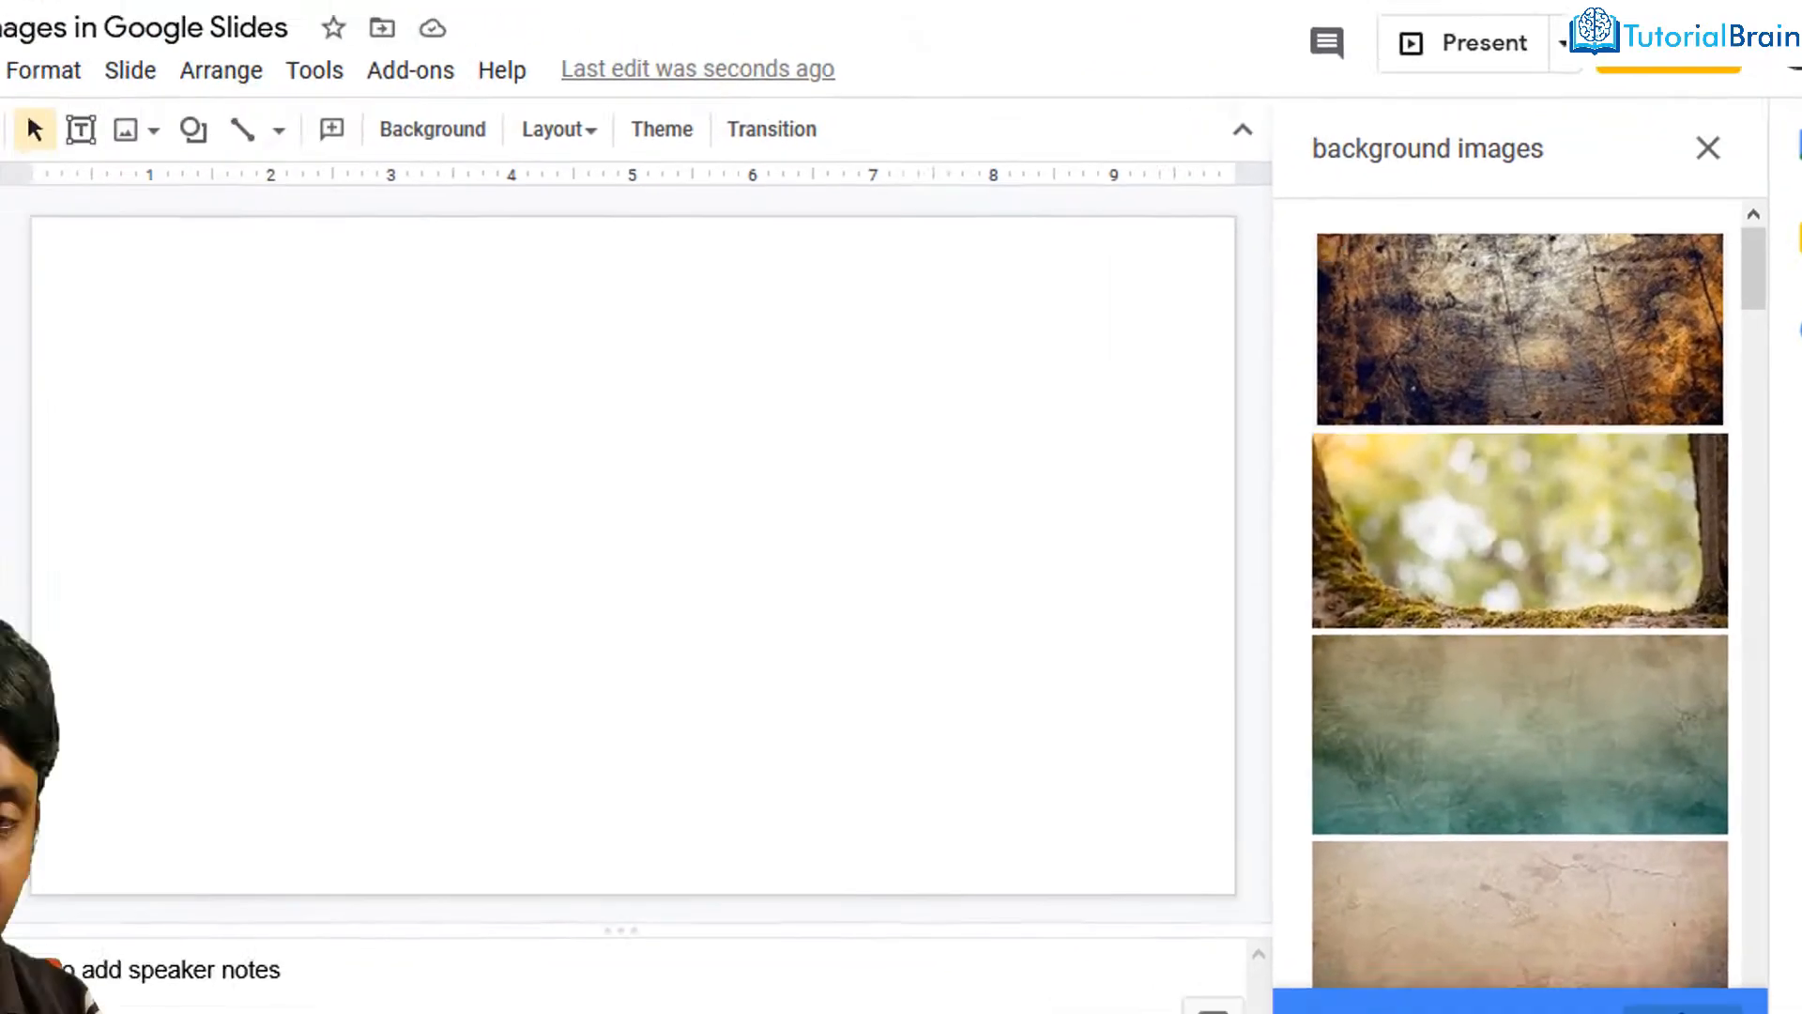
left_click(1680, 1002)
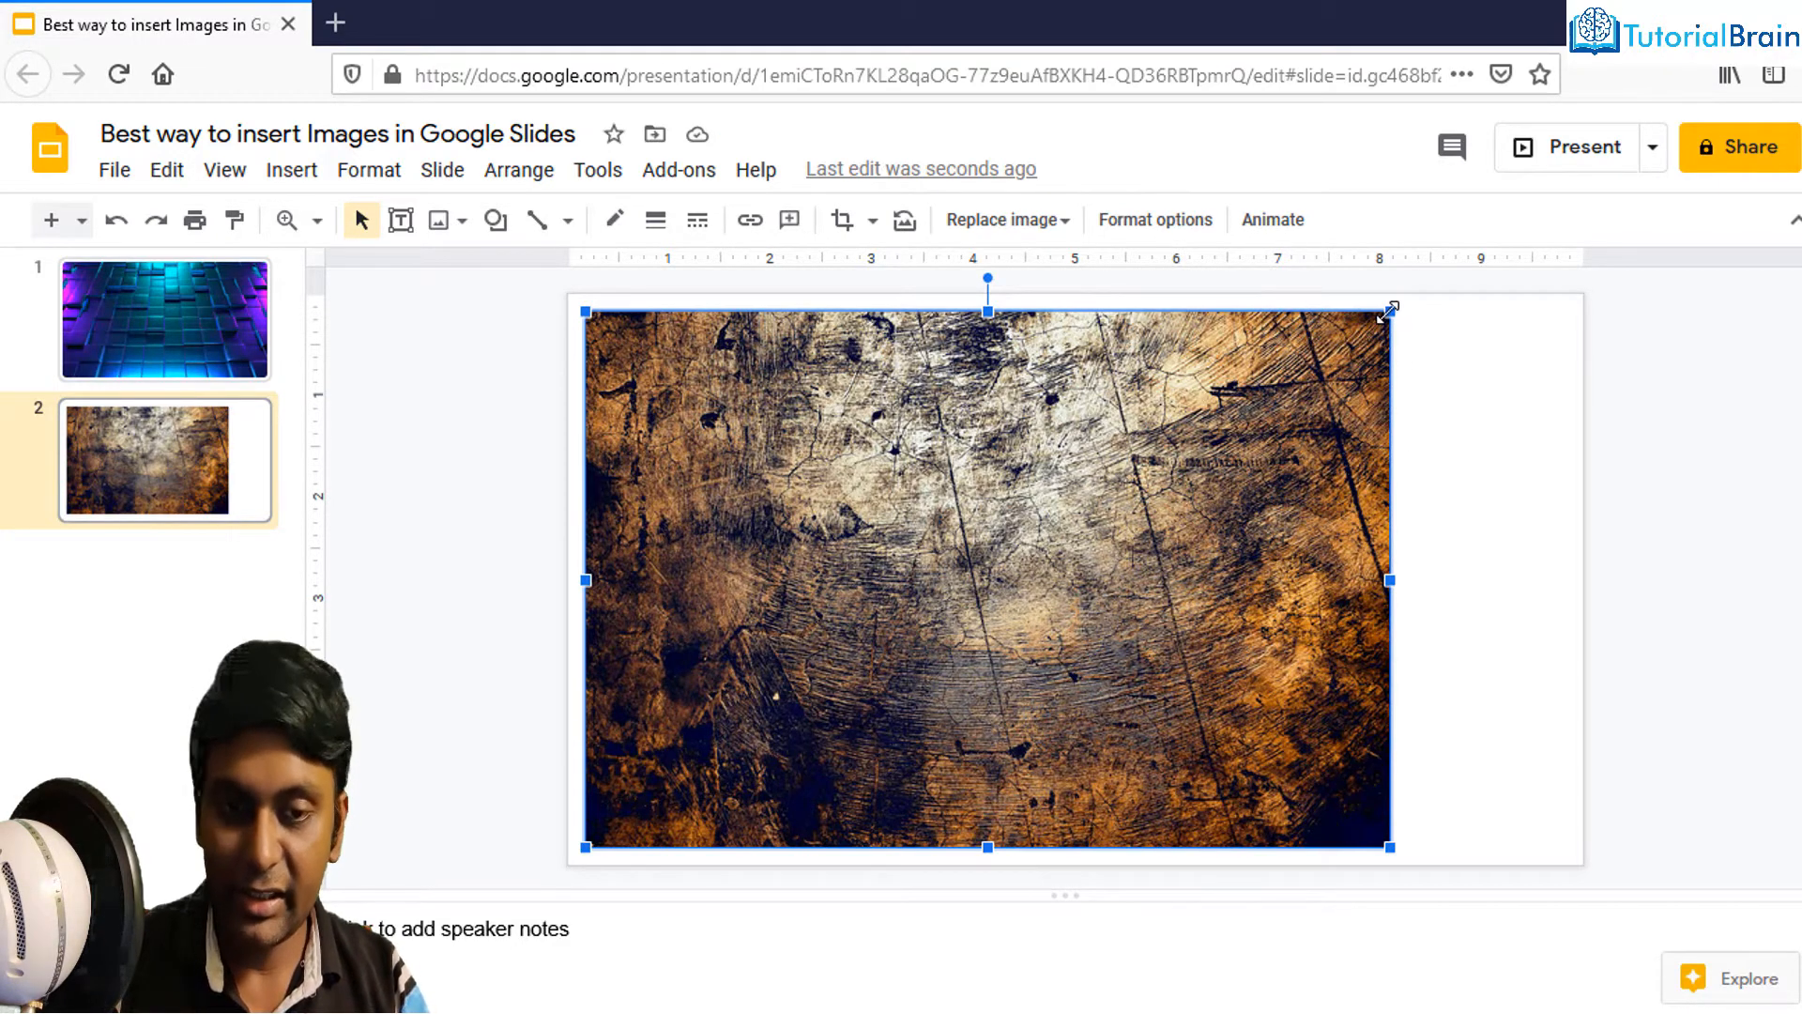
Try enlarging the wood texture image from its right-hand corners to cover the slide, and undo both resizes
left_click_drag(1392, 309, 1516, 301)
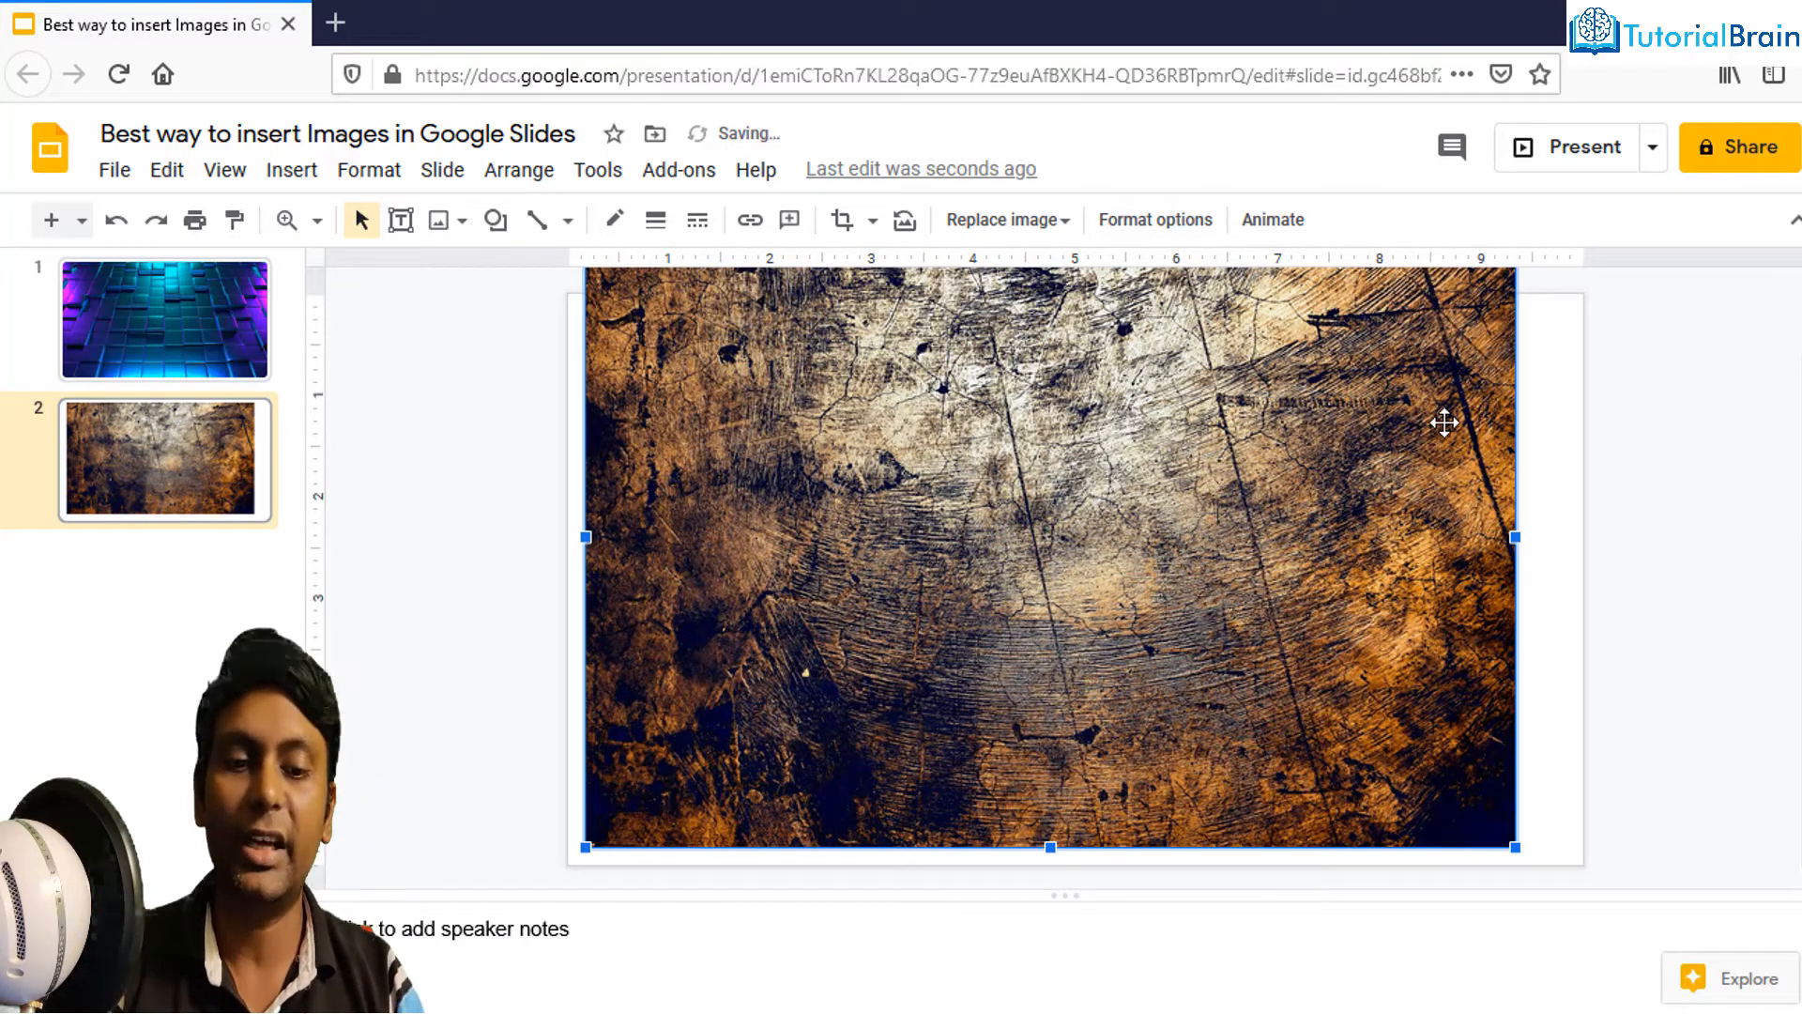
left_click_drag(1513, 850, 1591, 879)
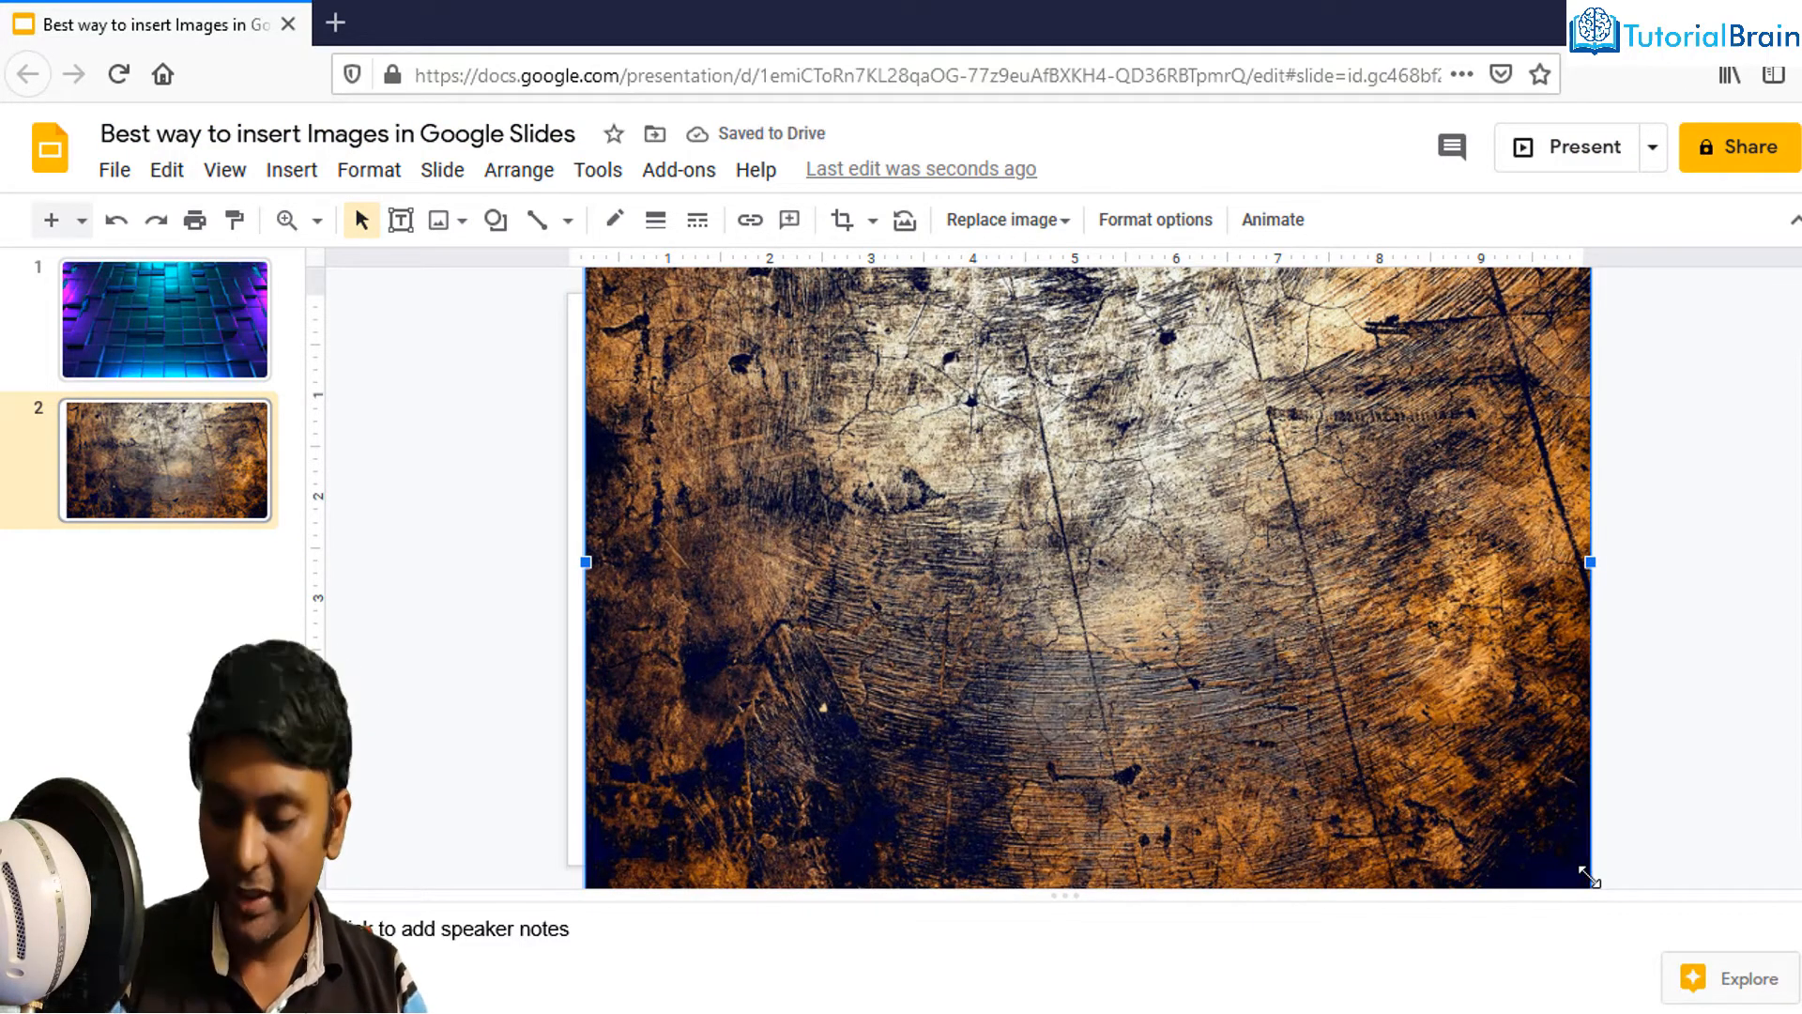
key("ctrl+z")
key("ctrl+z")
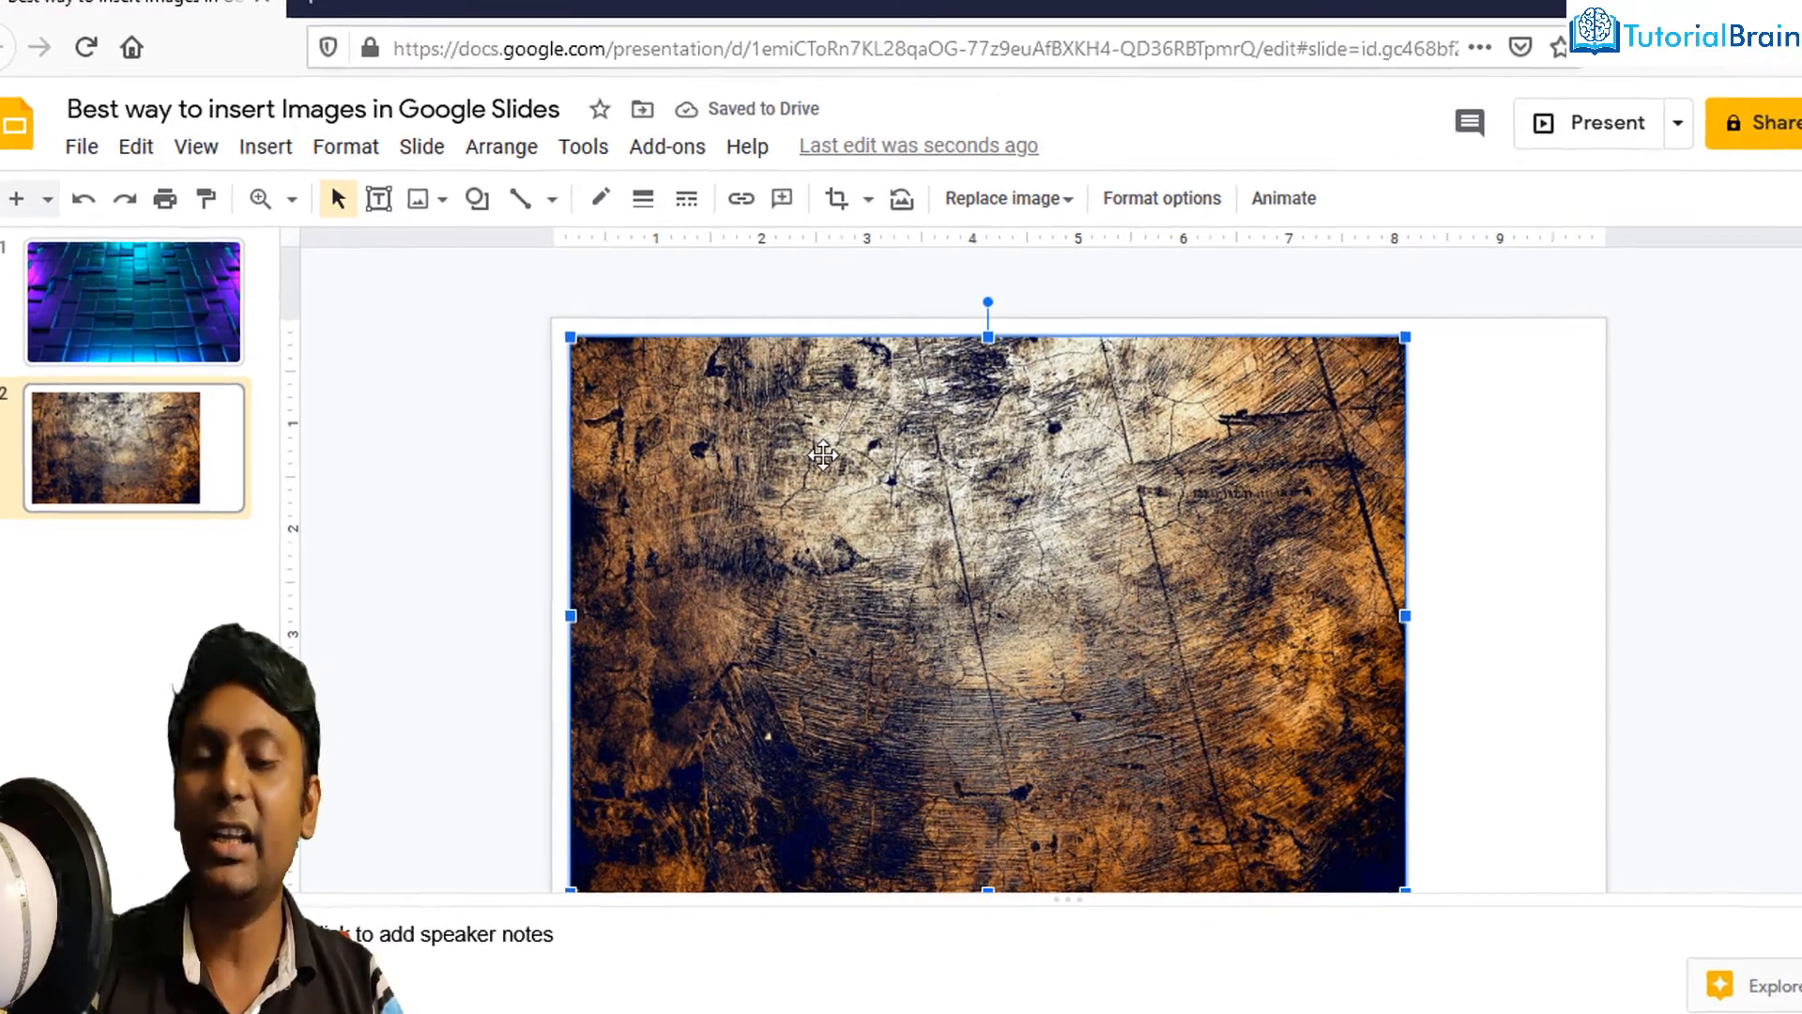
Center the wood texture image on the page both vertically and horizontally
right_click(823, 457)
mouse_move(952, 568)
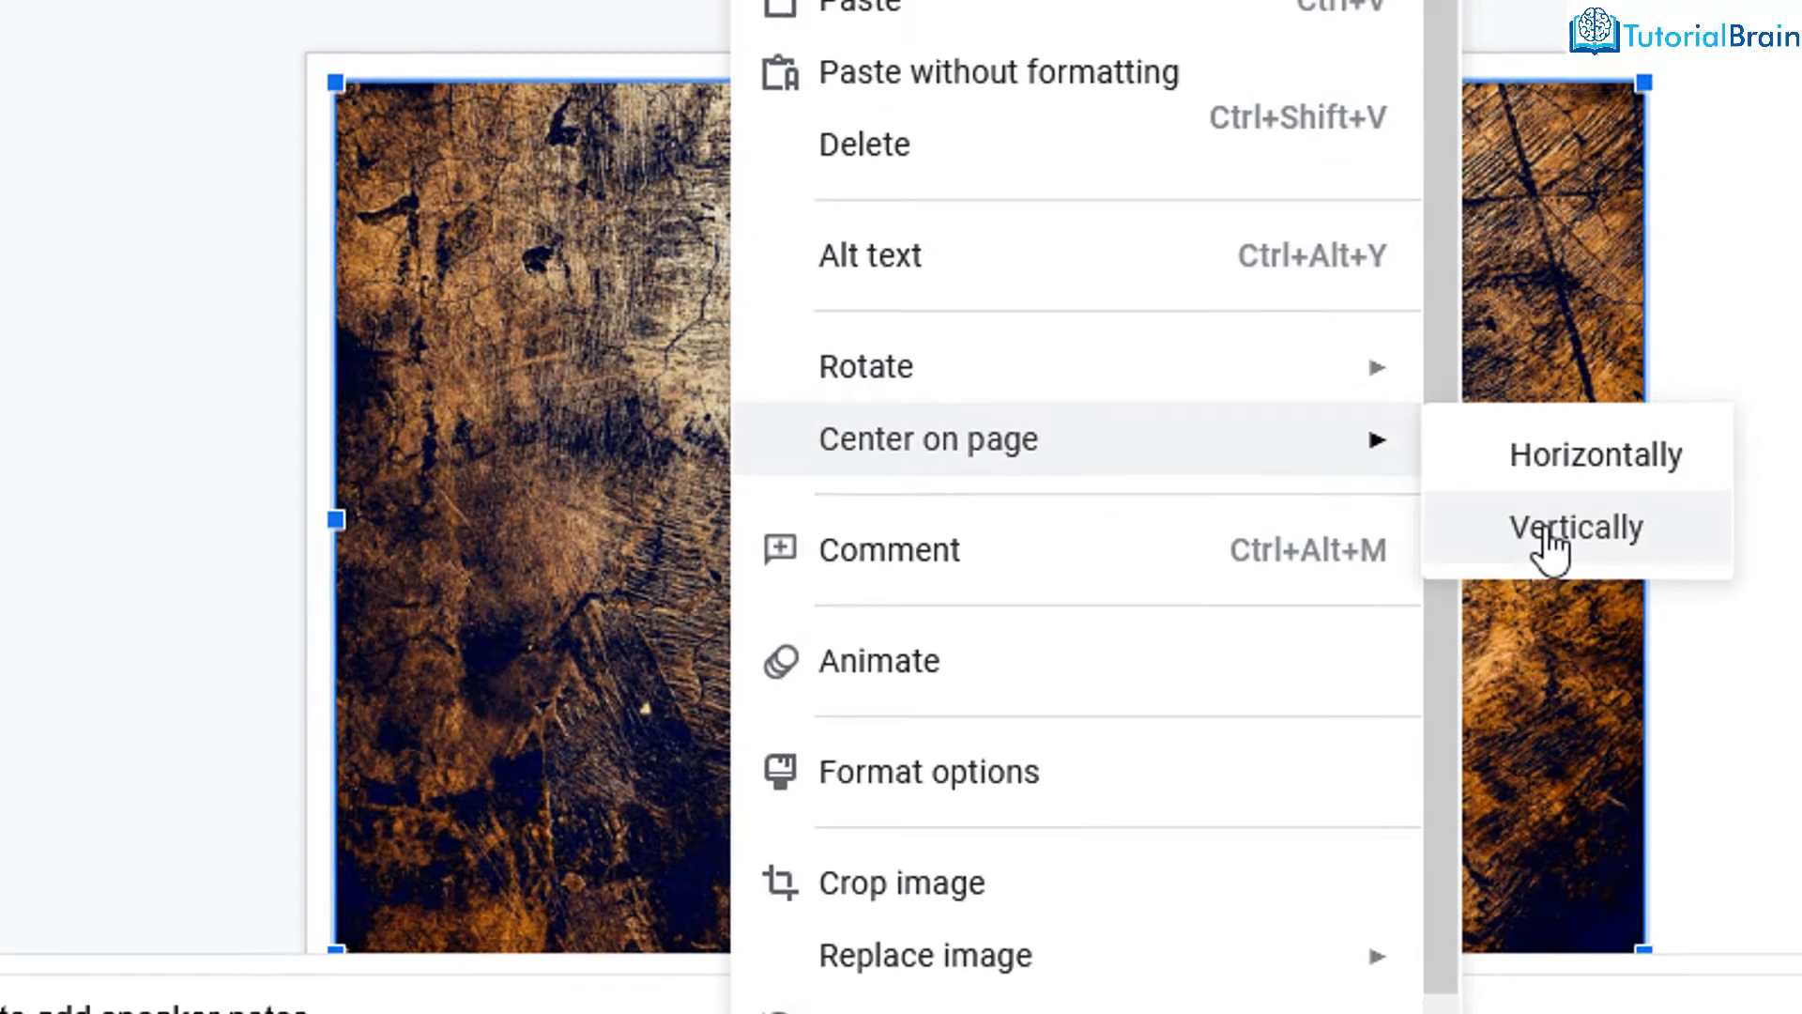
left_click(1568, 521)
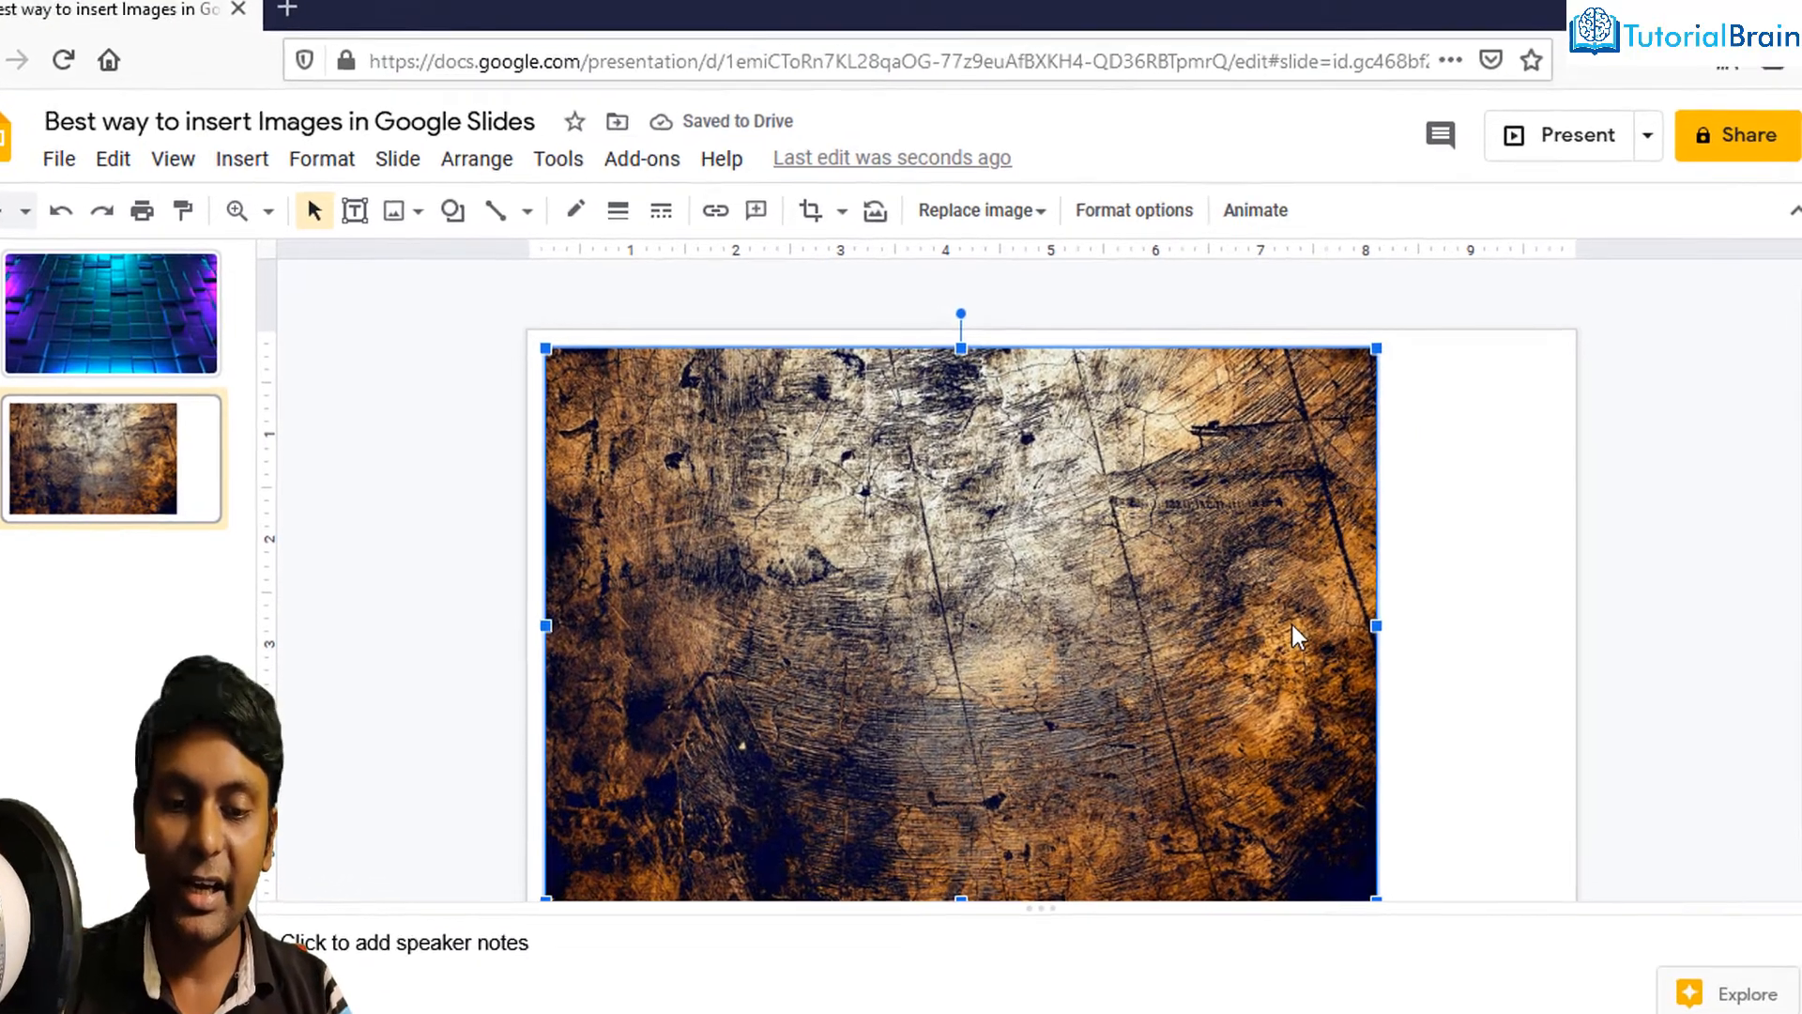
right_click(1309, 622)
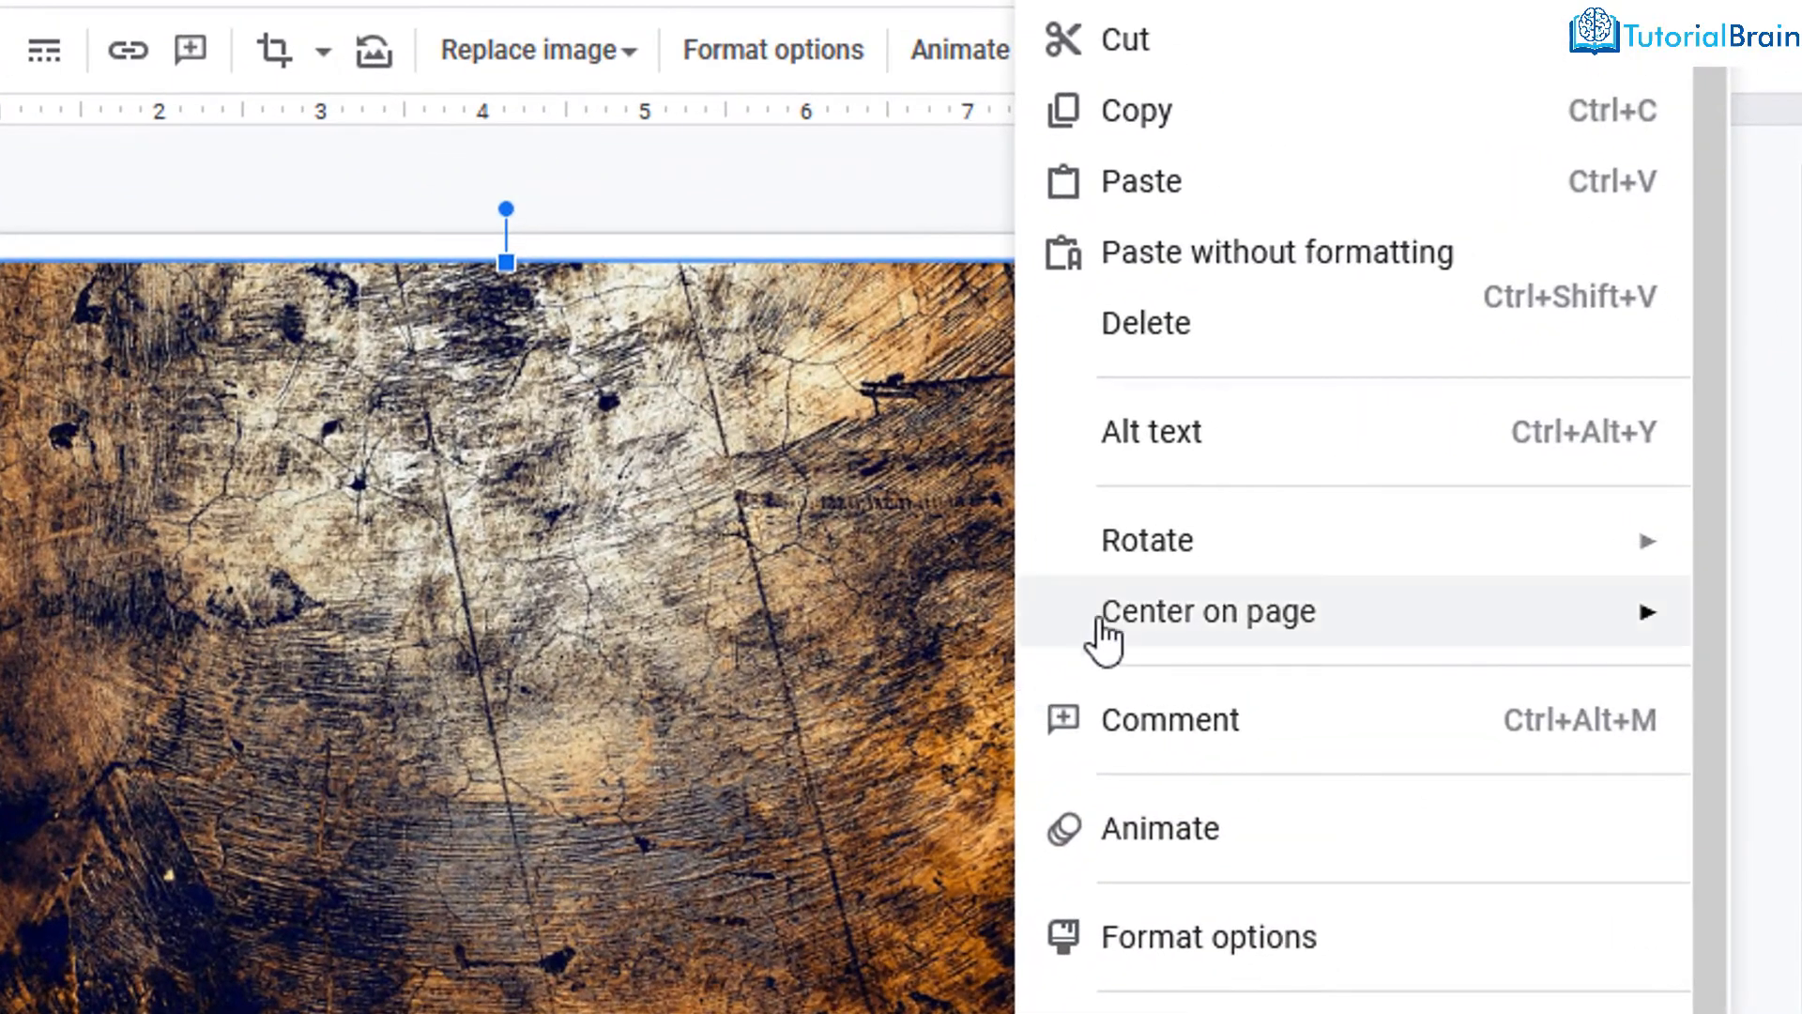
mouse_move(1115, 631)
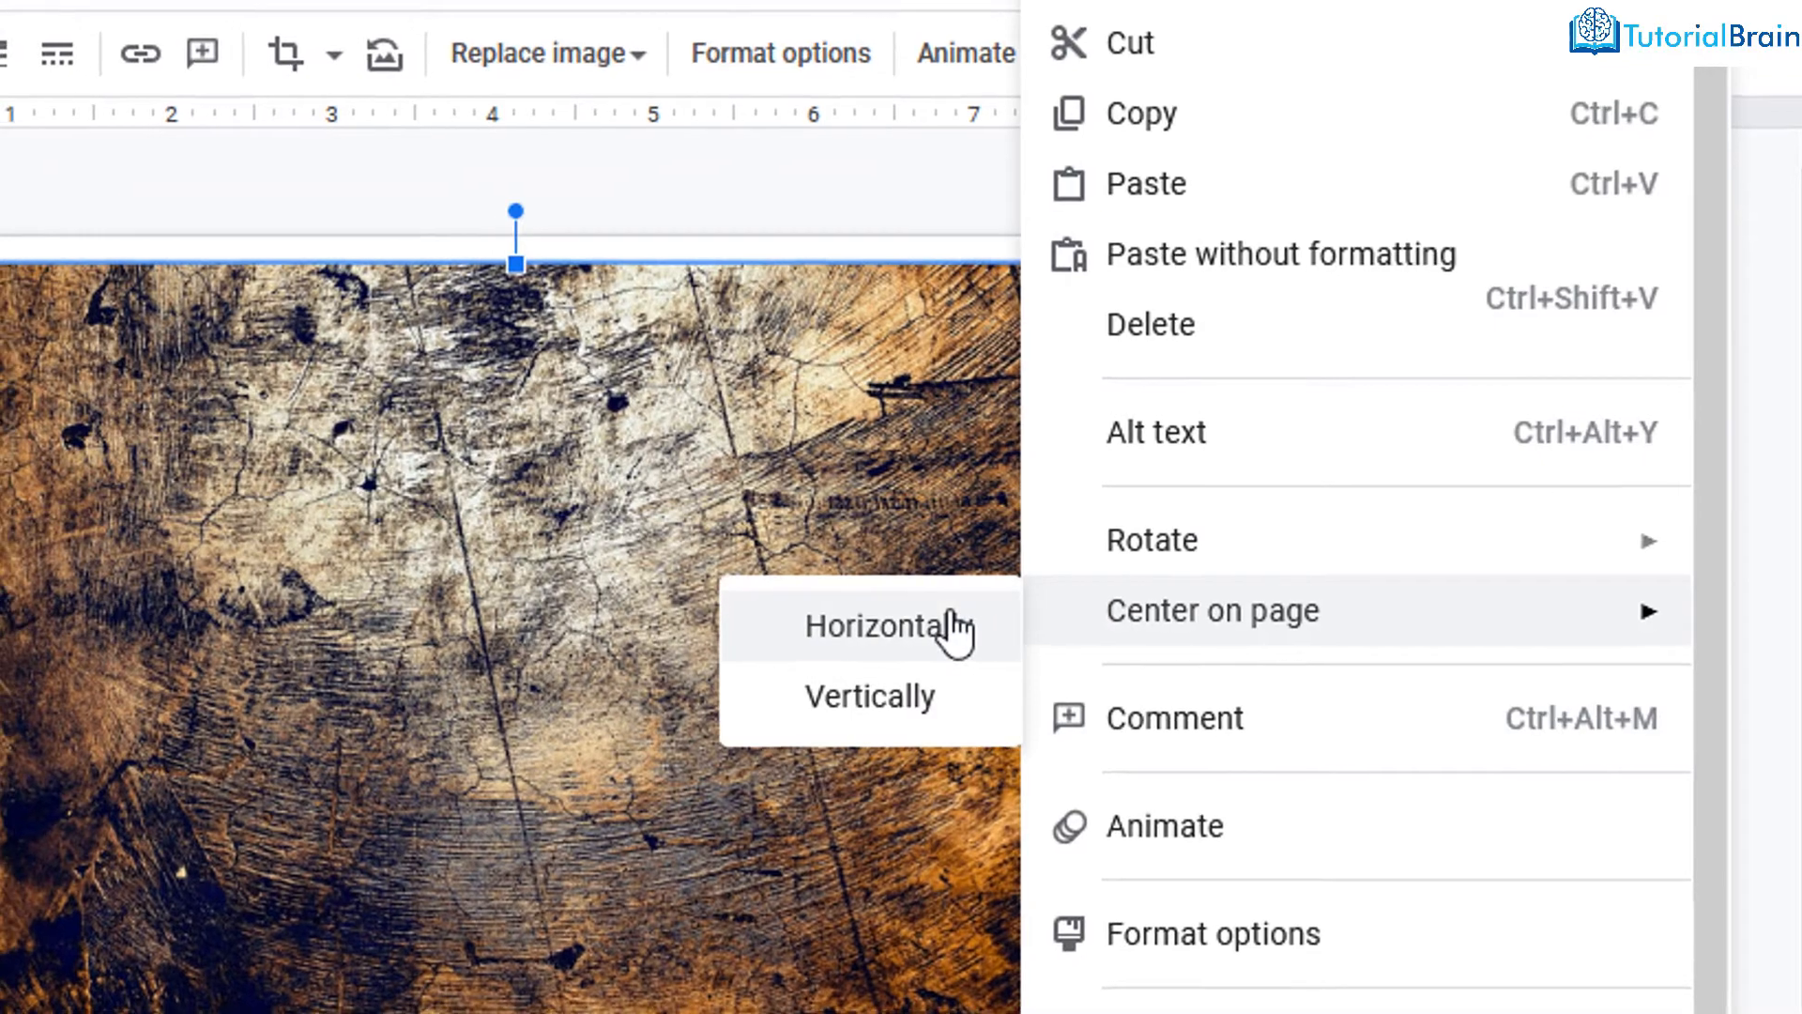
left_click(950, 629)
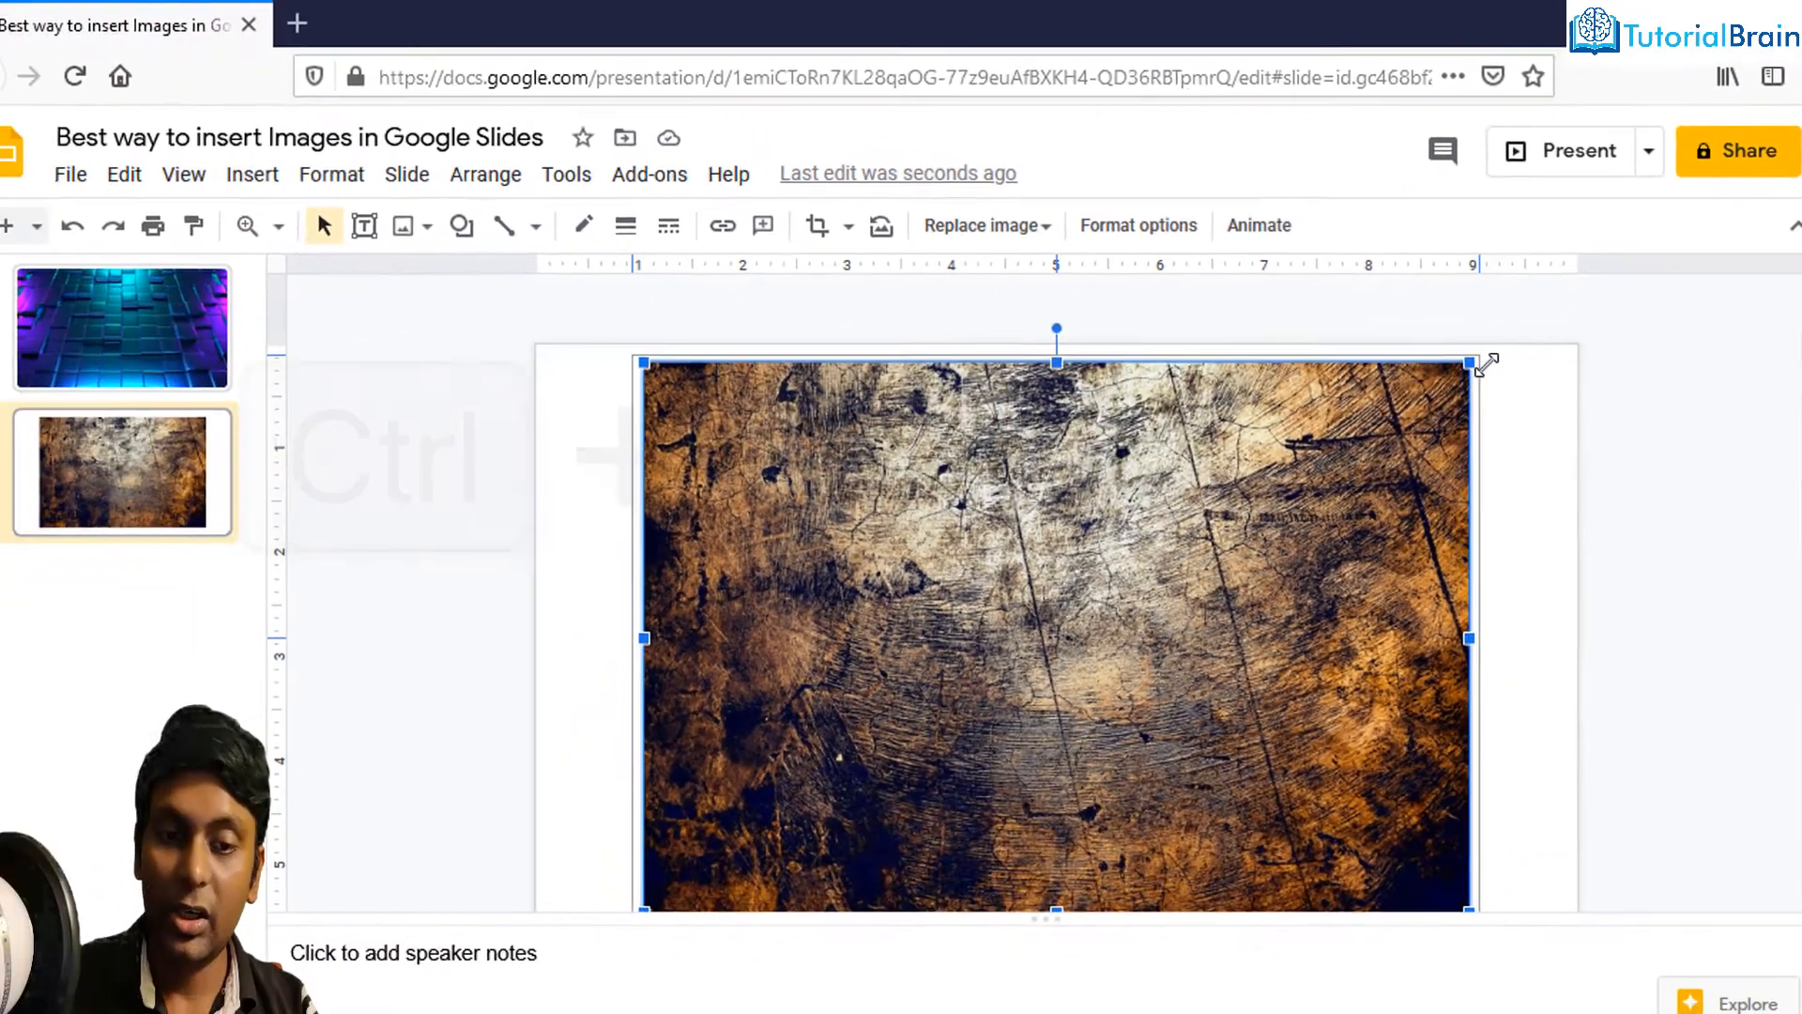
Enlarge the wood texture image evenly from its center until it spans the full slide width
left_click_drag(1327, 522, 1370, 523)
left_click_drag(1508, 355, 1577, 340)
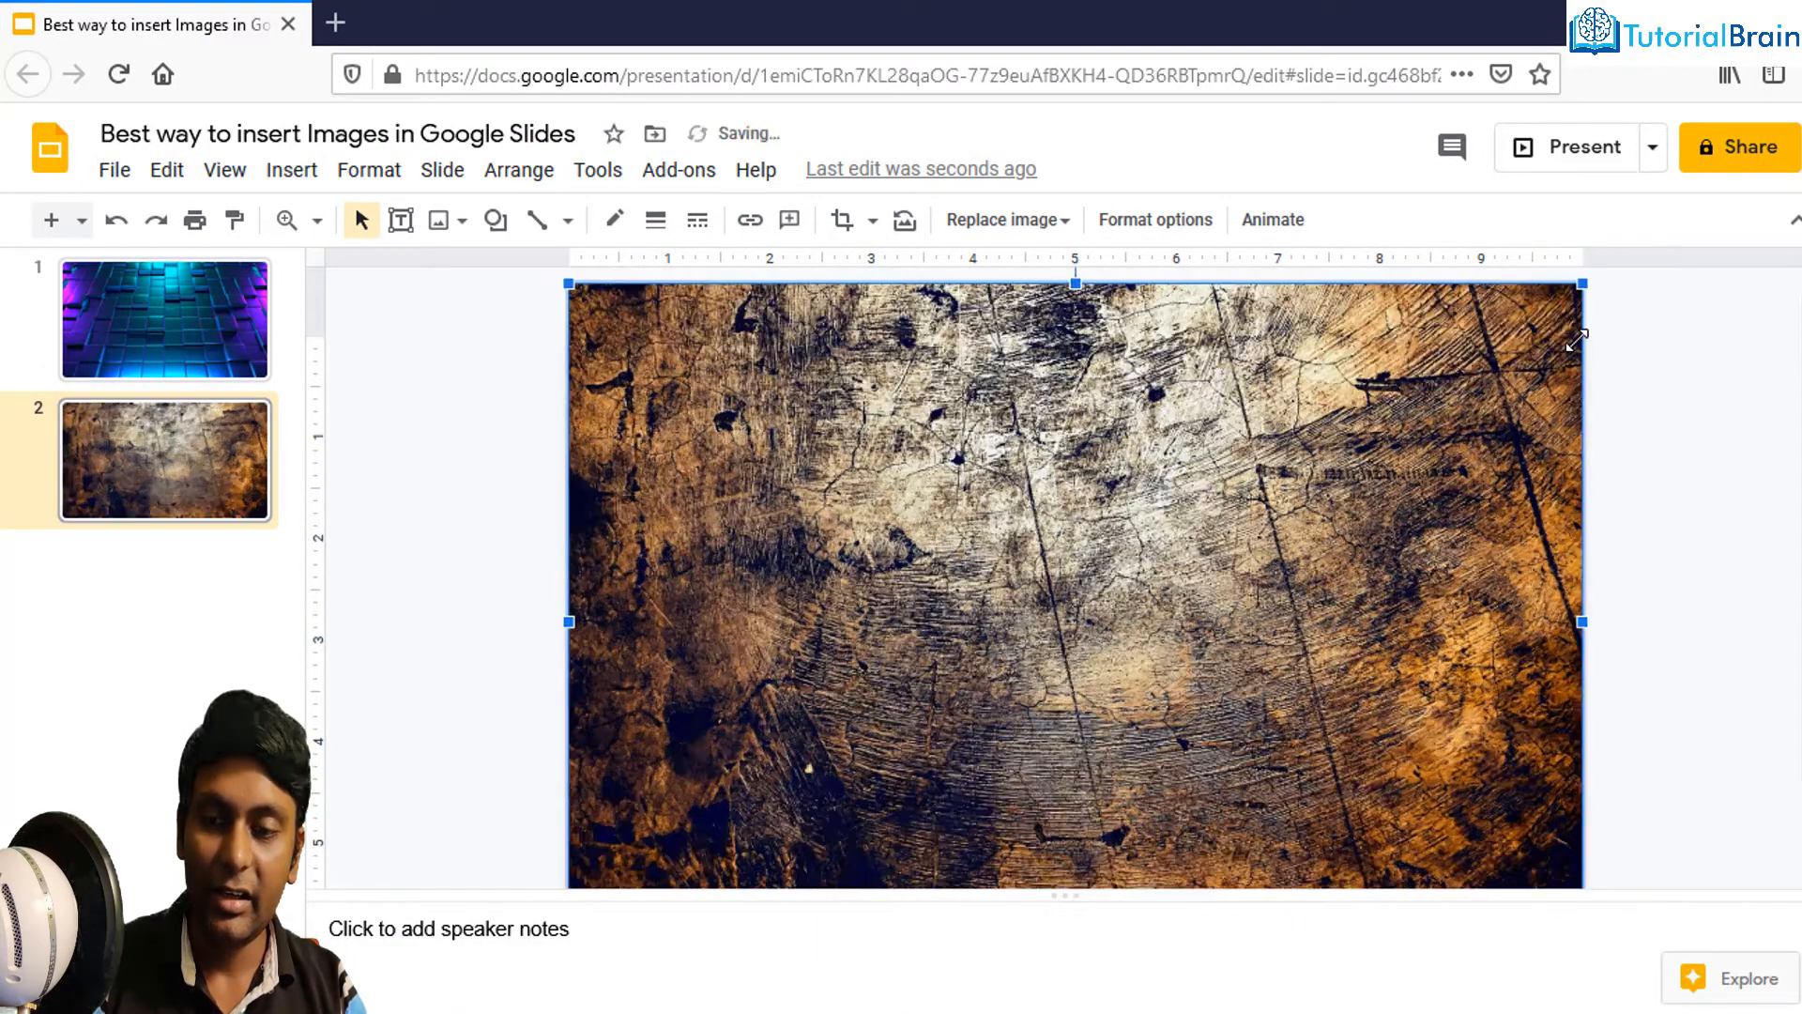
scroll(1695, 486, "down", 1)
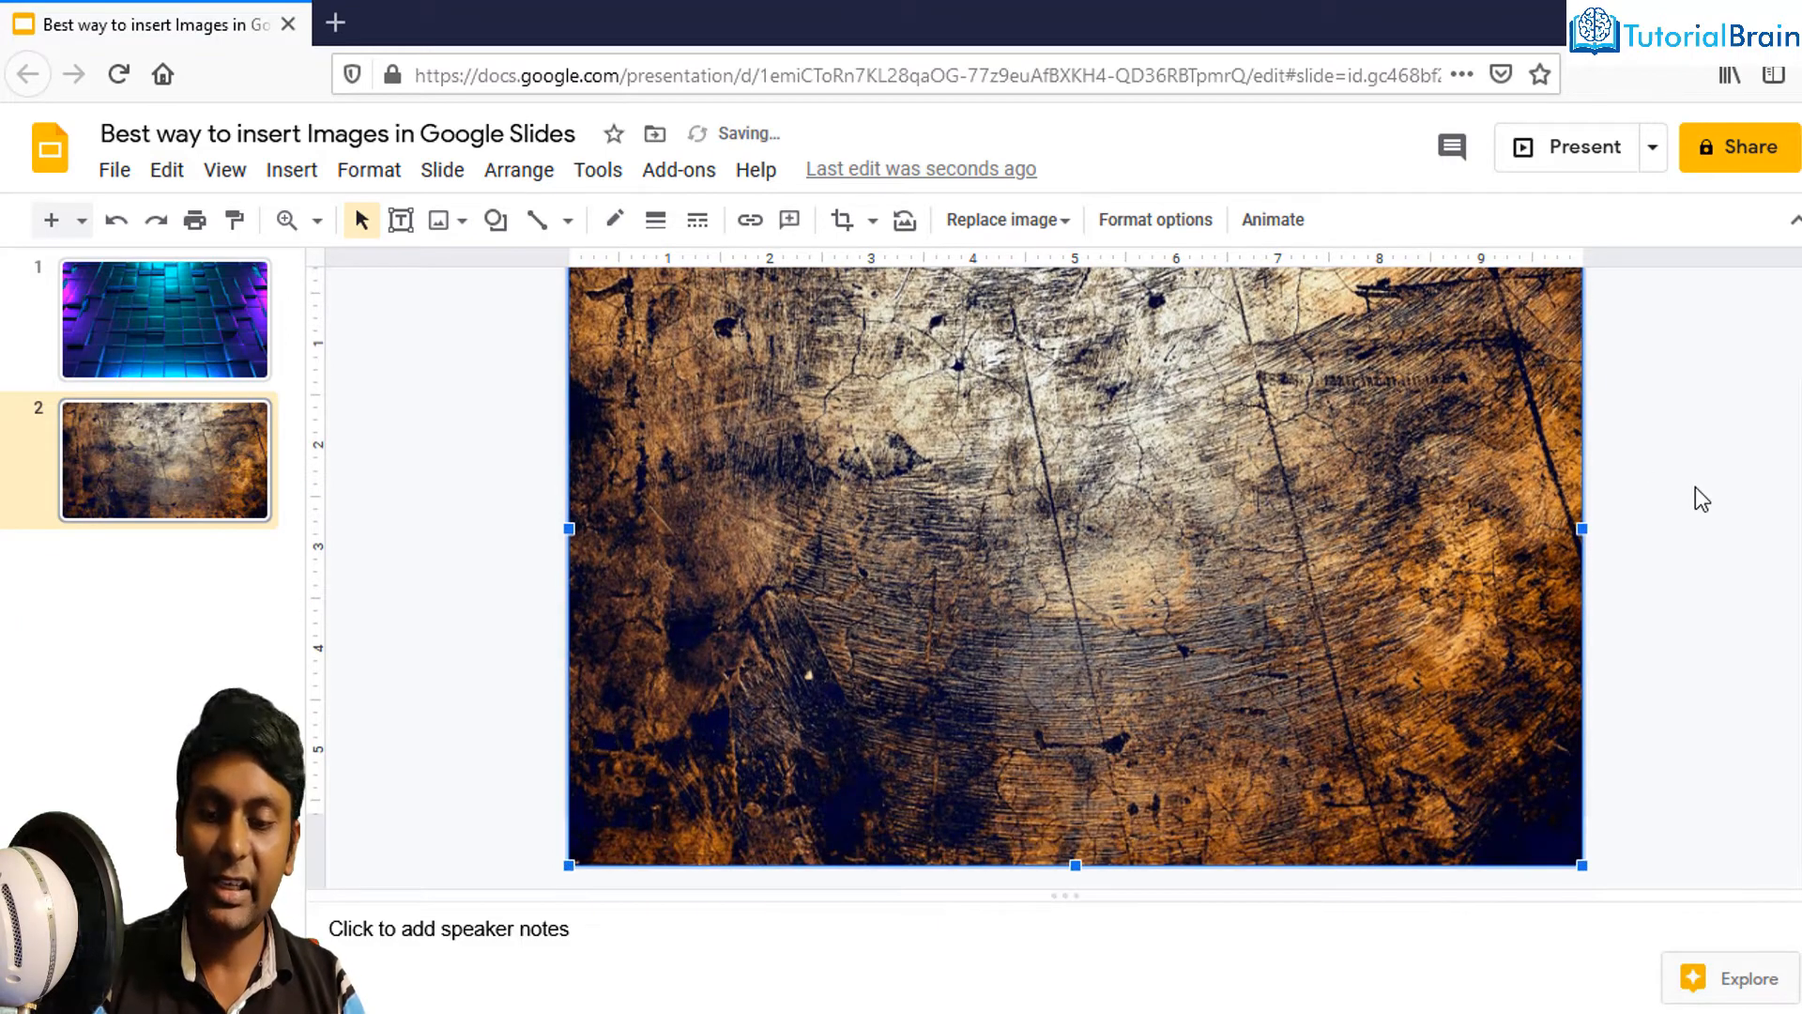
scroll(1695, 486, "up", 1)
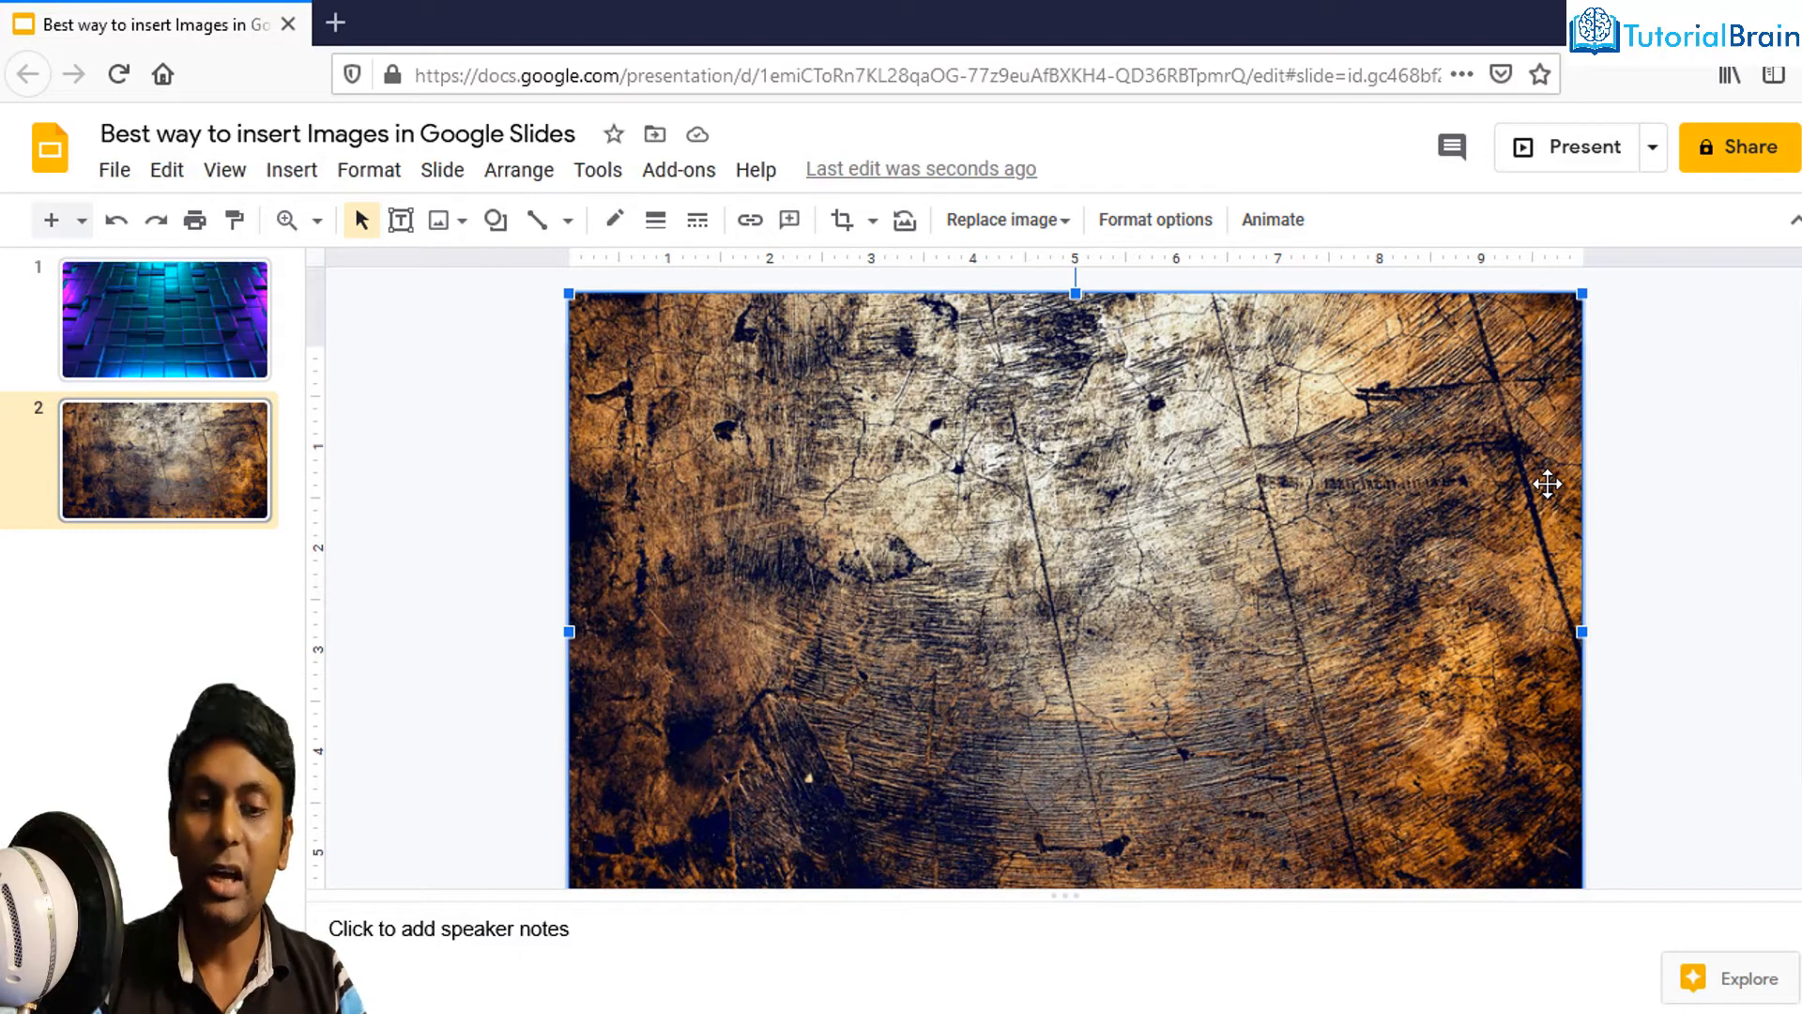
Crop the parts of the wood texture image that extend past the slide's upper and lower edges
double_click(1369, 462)
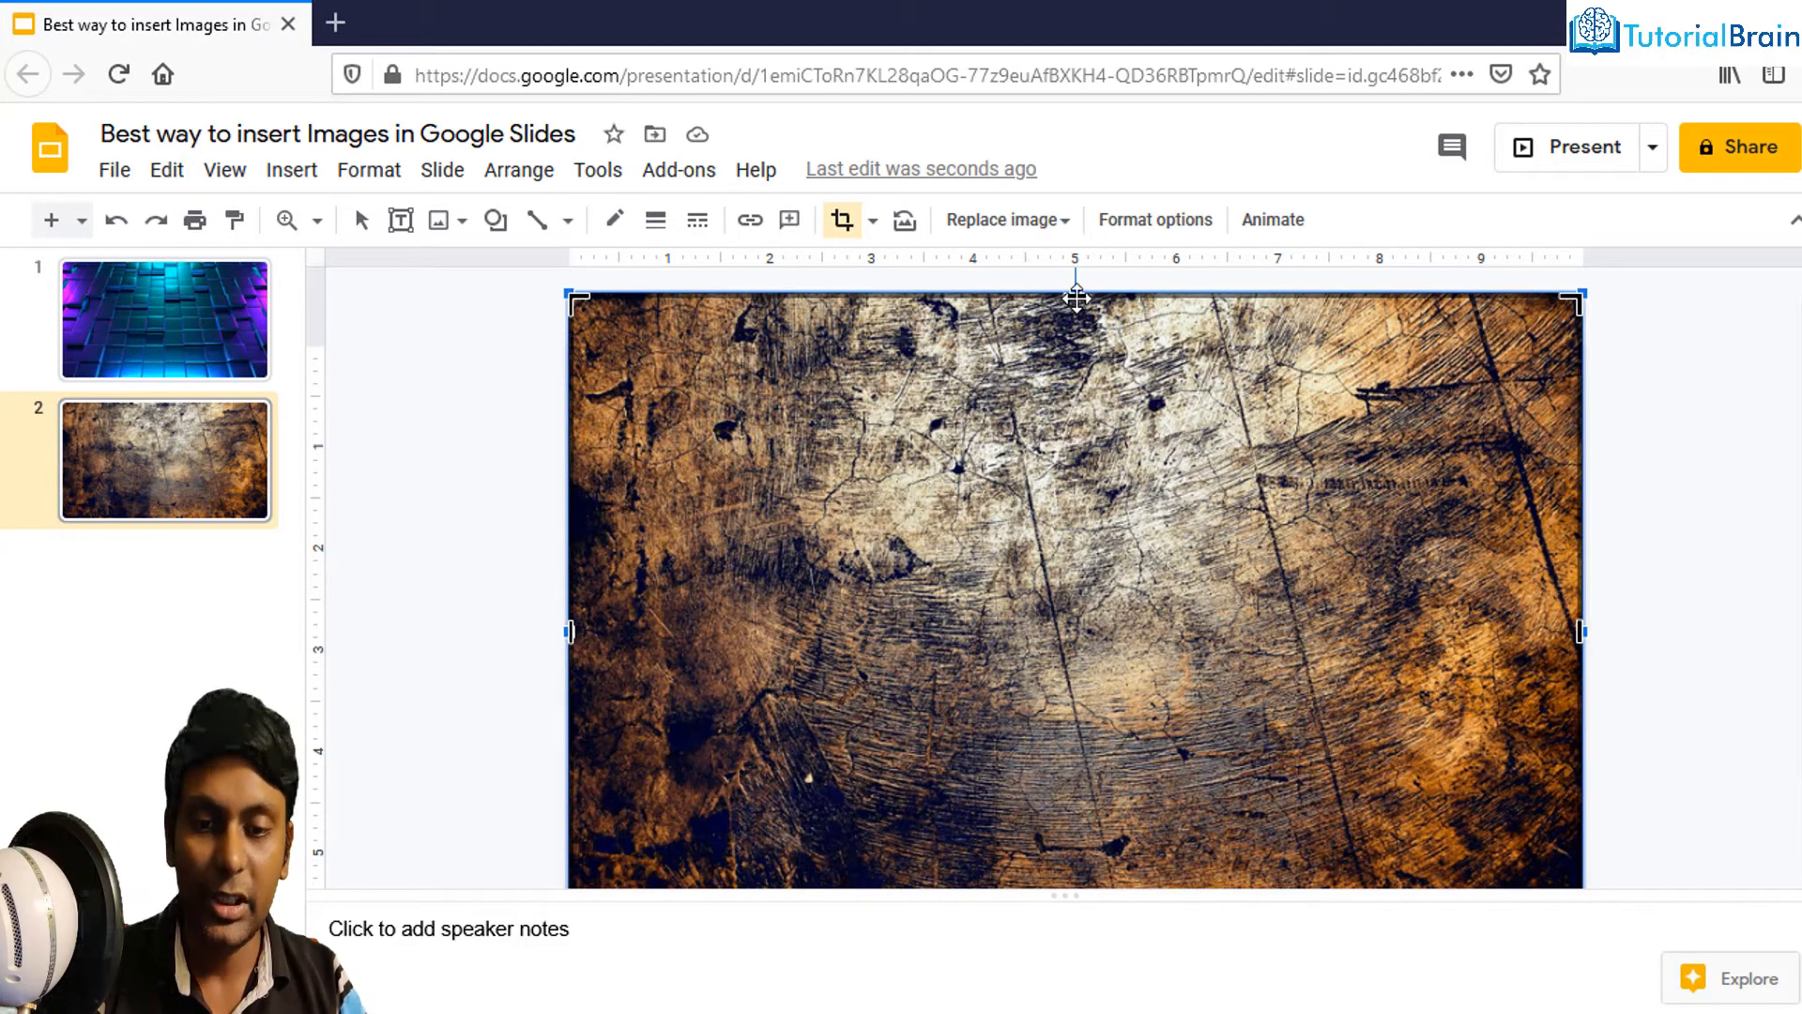
left_click_drag(1076, 297, 1075, 347)
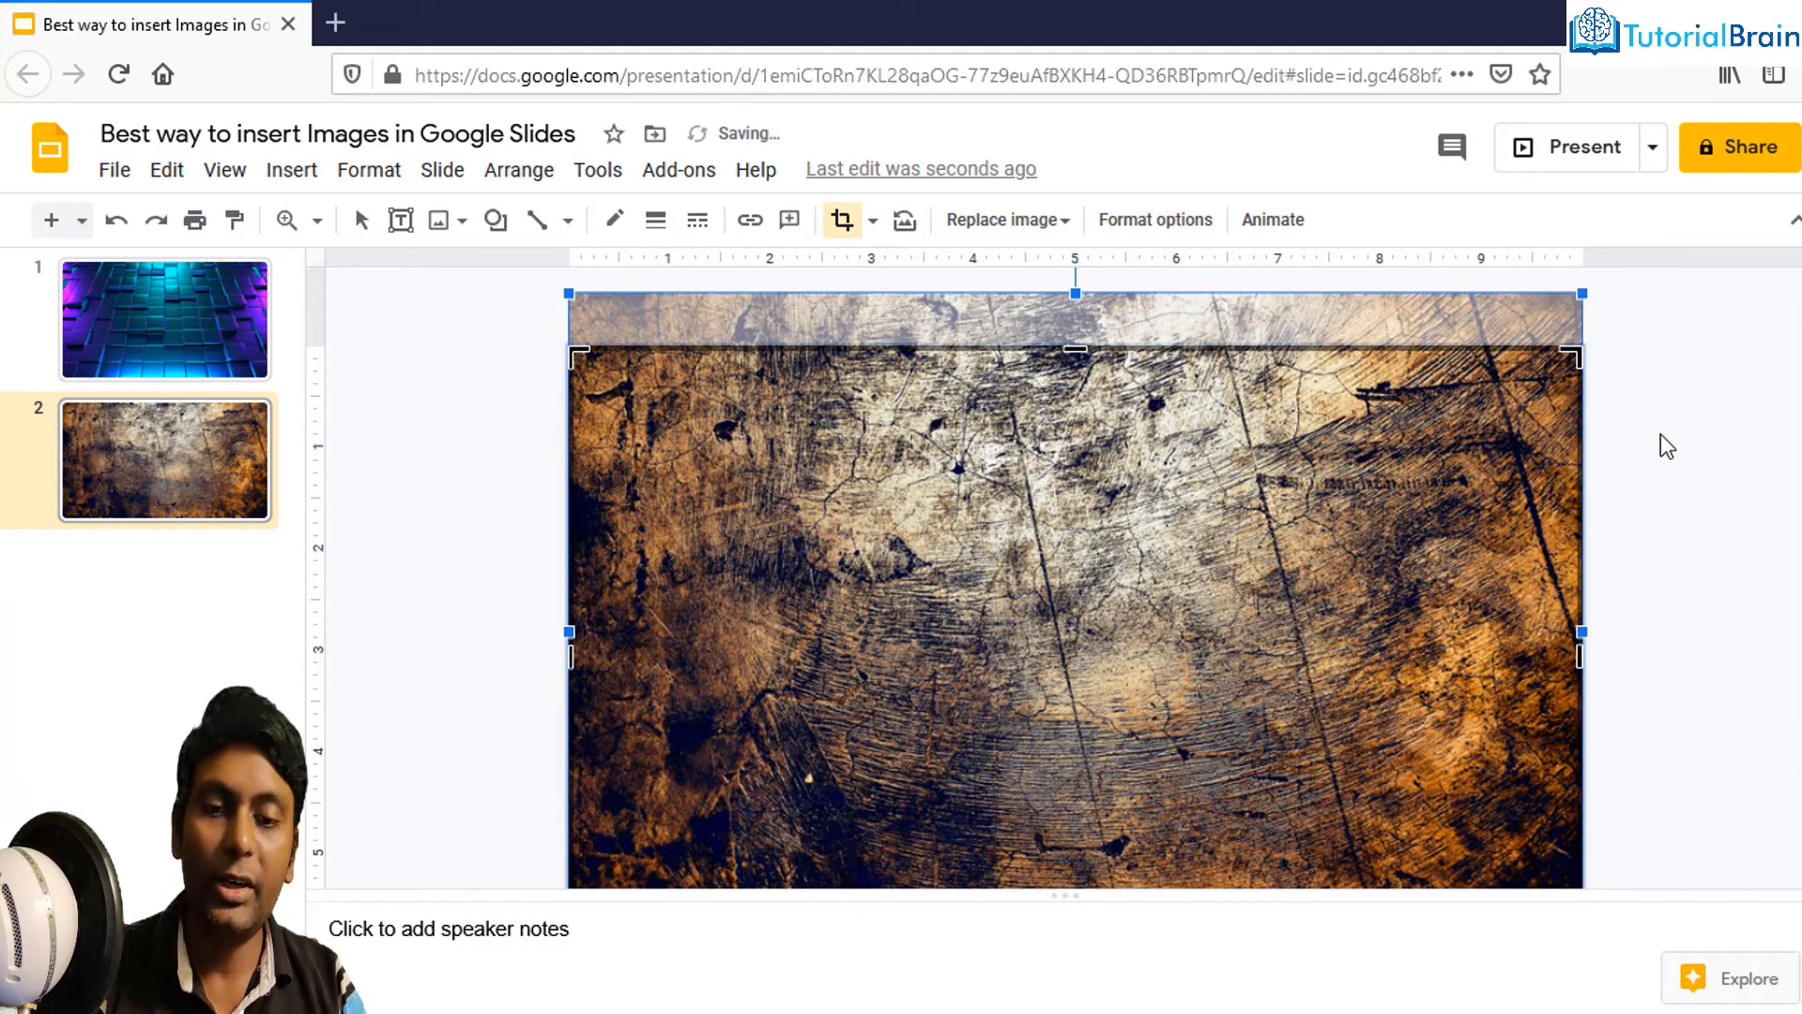
scroll(1243, 729, "down", 2)
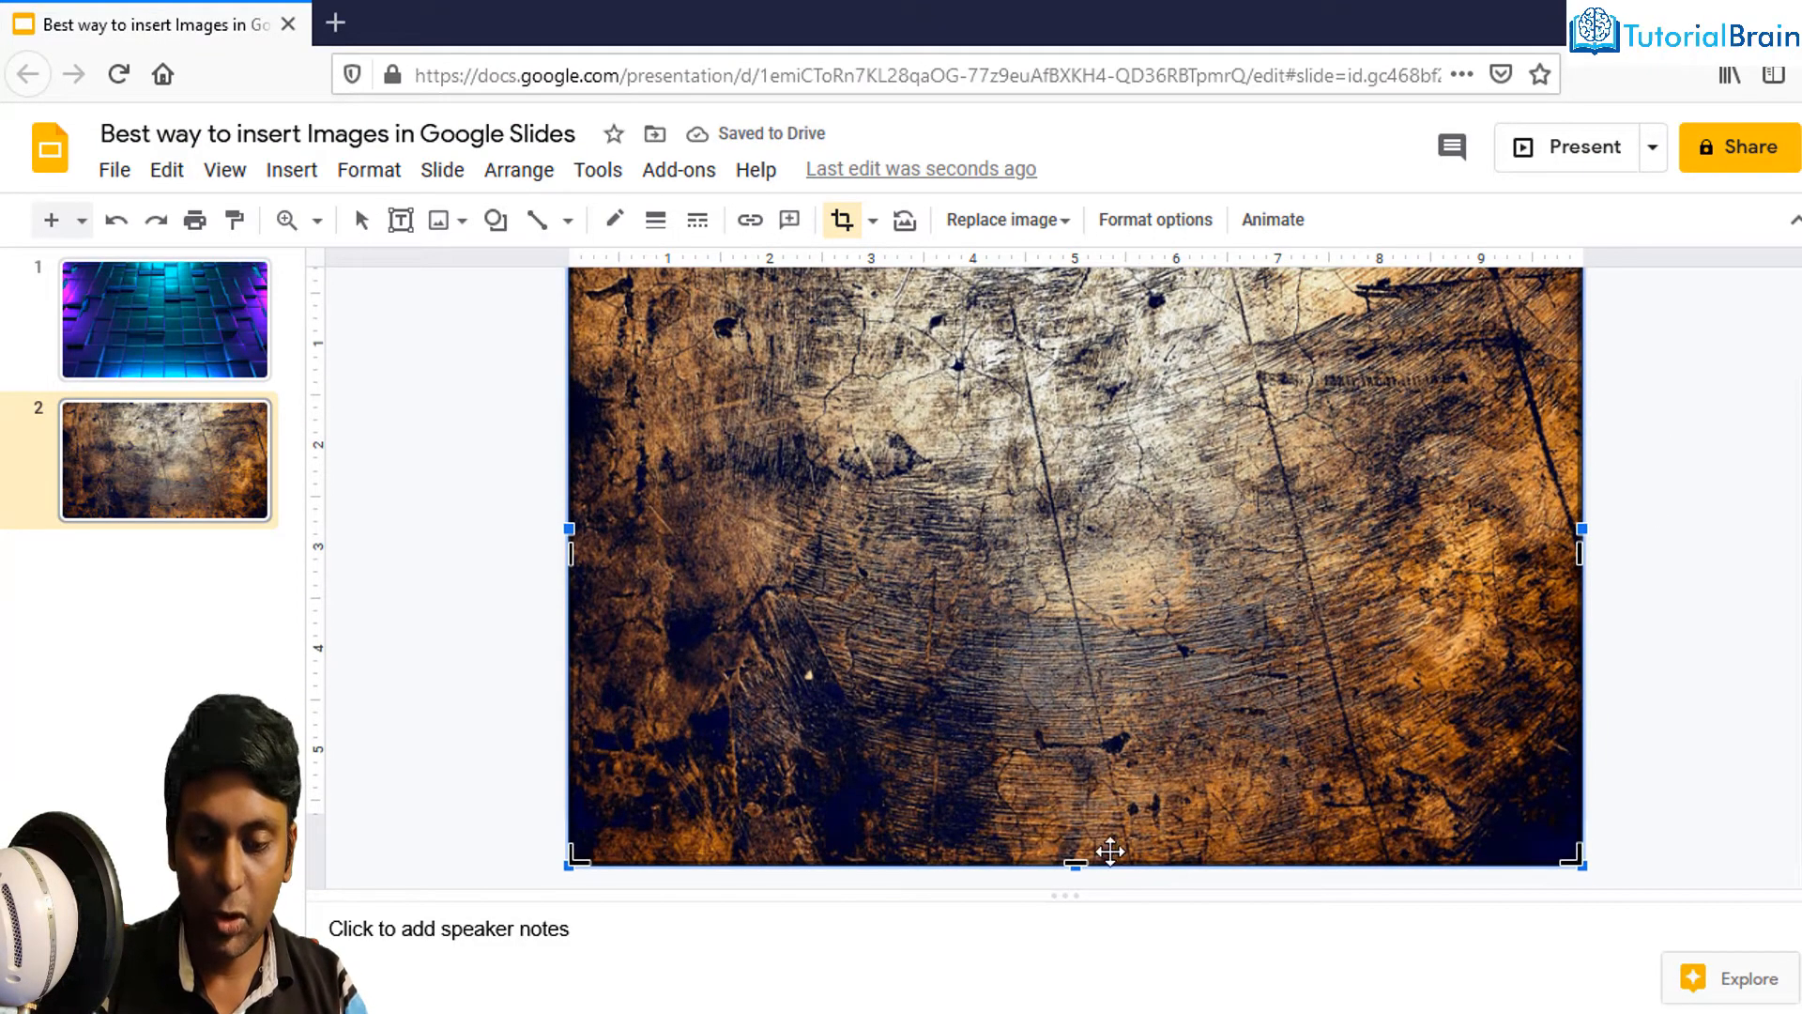
left_click_drag(1075, 864, 1076, 796)
left_click(1653, 759)
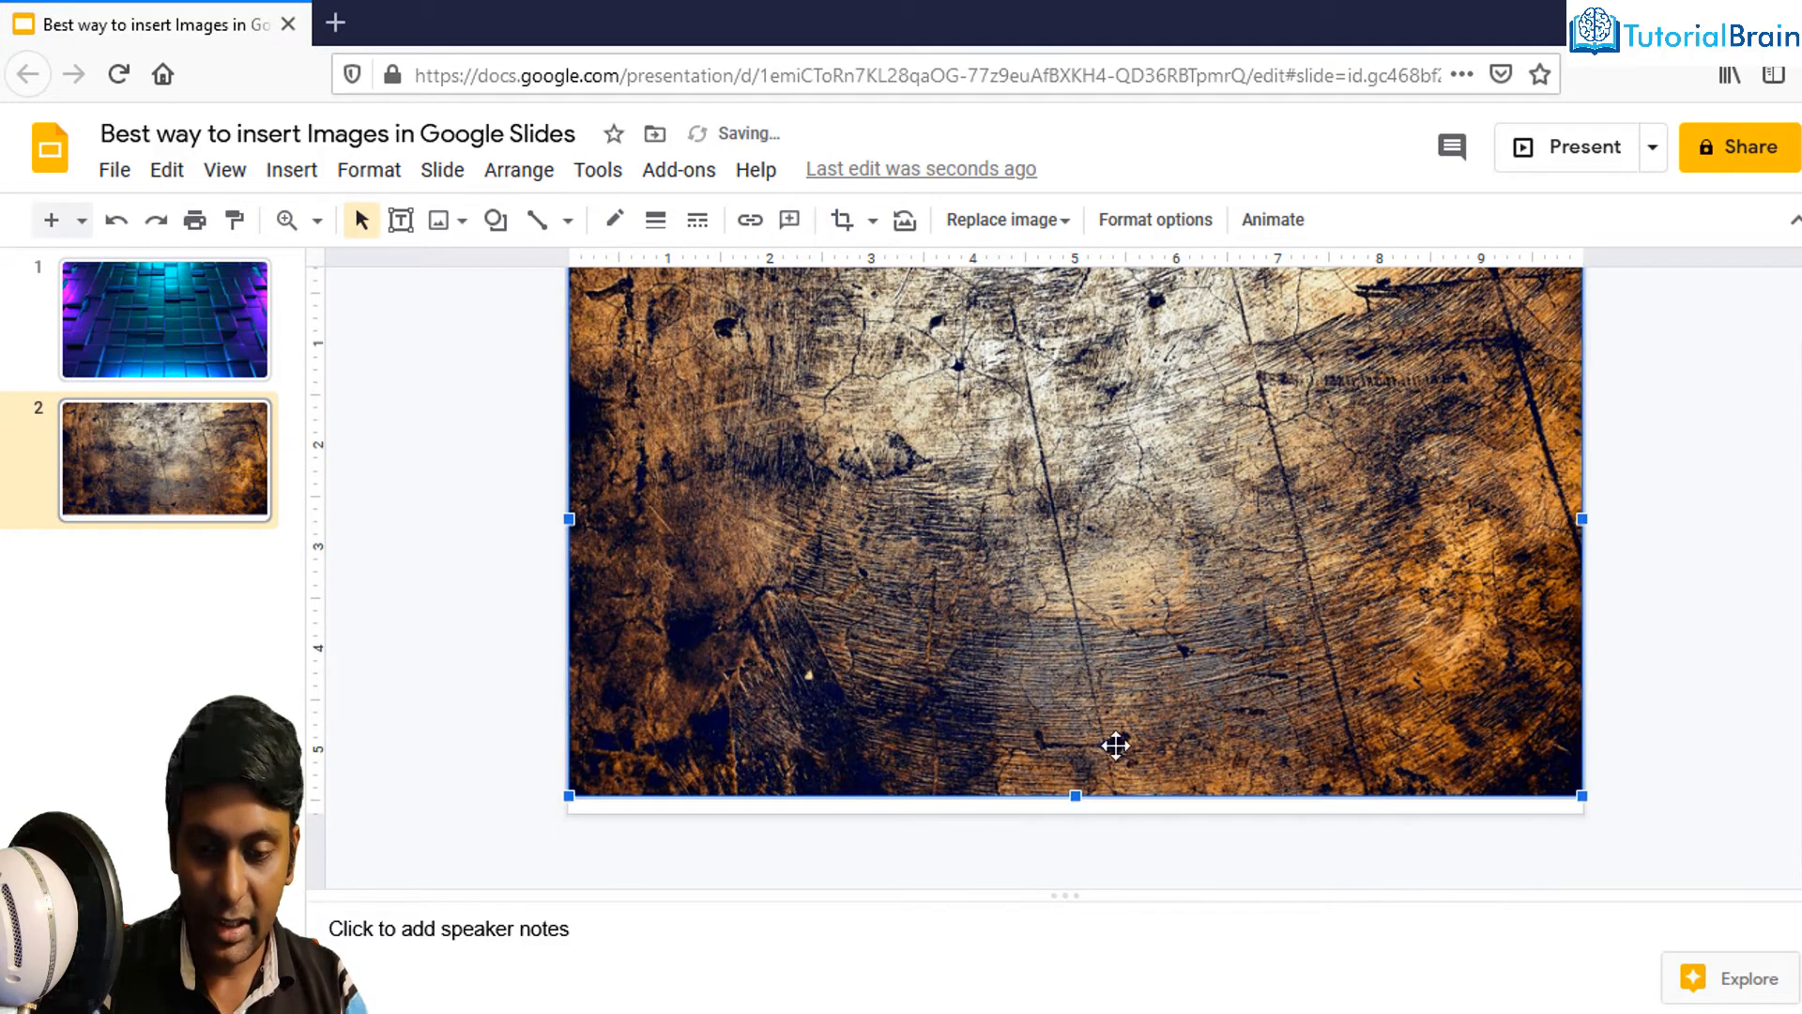
Adjust the cropped image's lower and upper edges to align with the slide's edges
left_click_drag(1073, 796, 1075, 813)
left_click(1687, 633)
scroll(1687, 633, "up", 1)
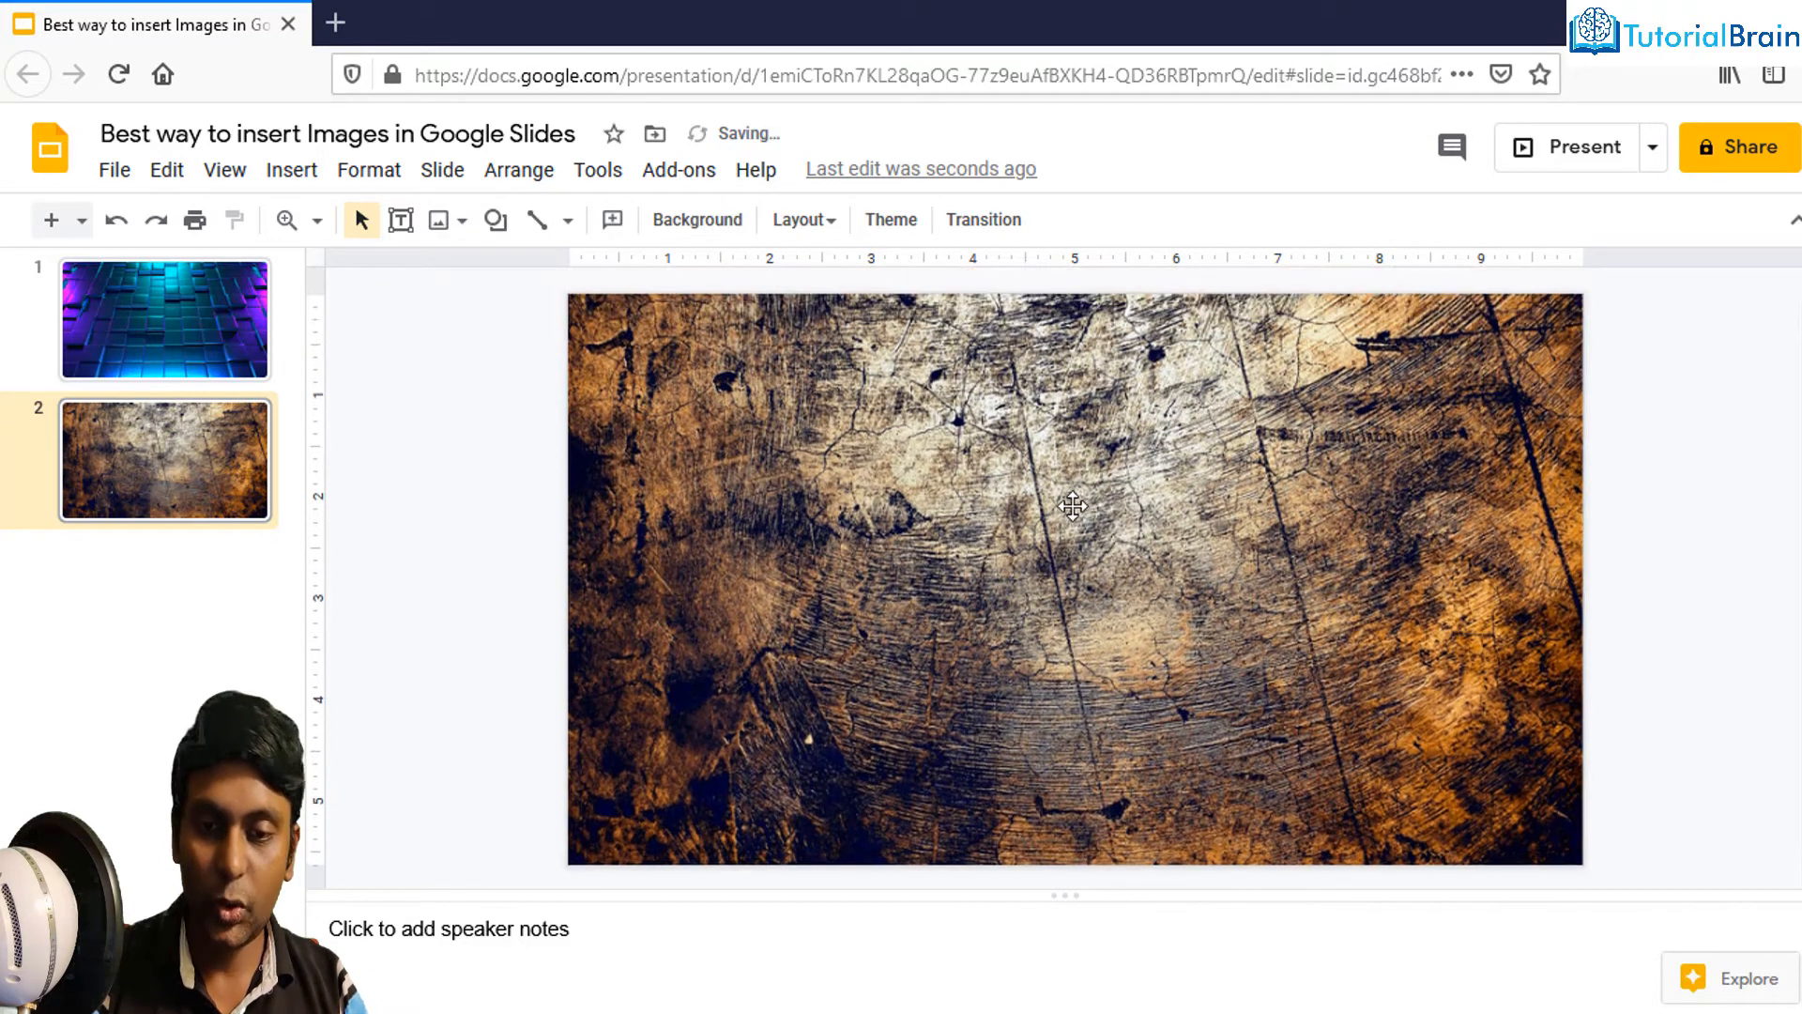
left_click(1084, 297)
mouse_move(1076, 294)
left_mouse_down()
mouse_move(1071, 319)
mouse_move(1075, 294)
left_mouse_up()
left_click(1788, 551)
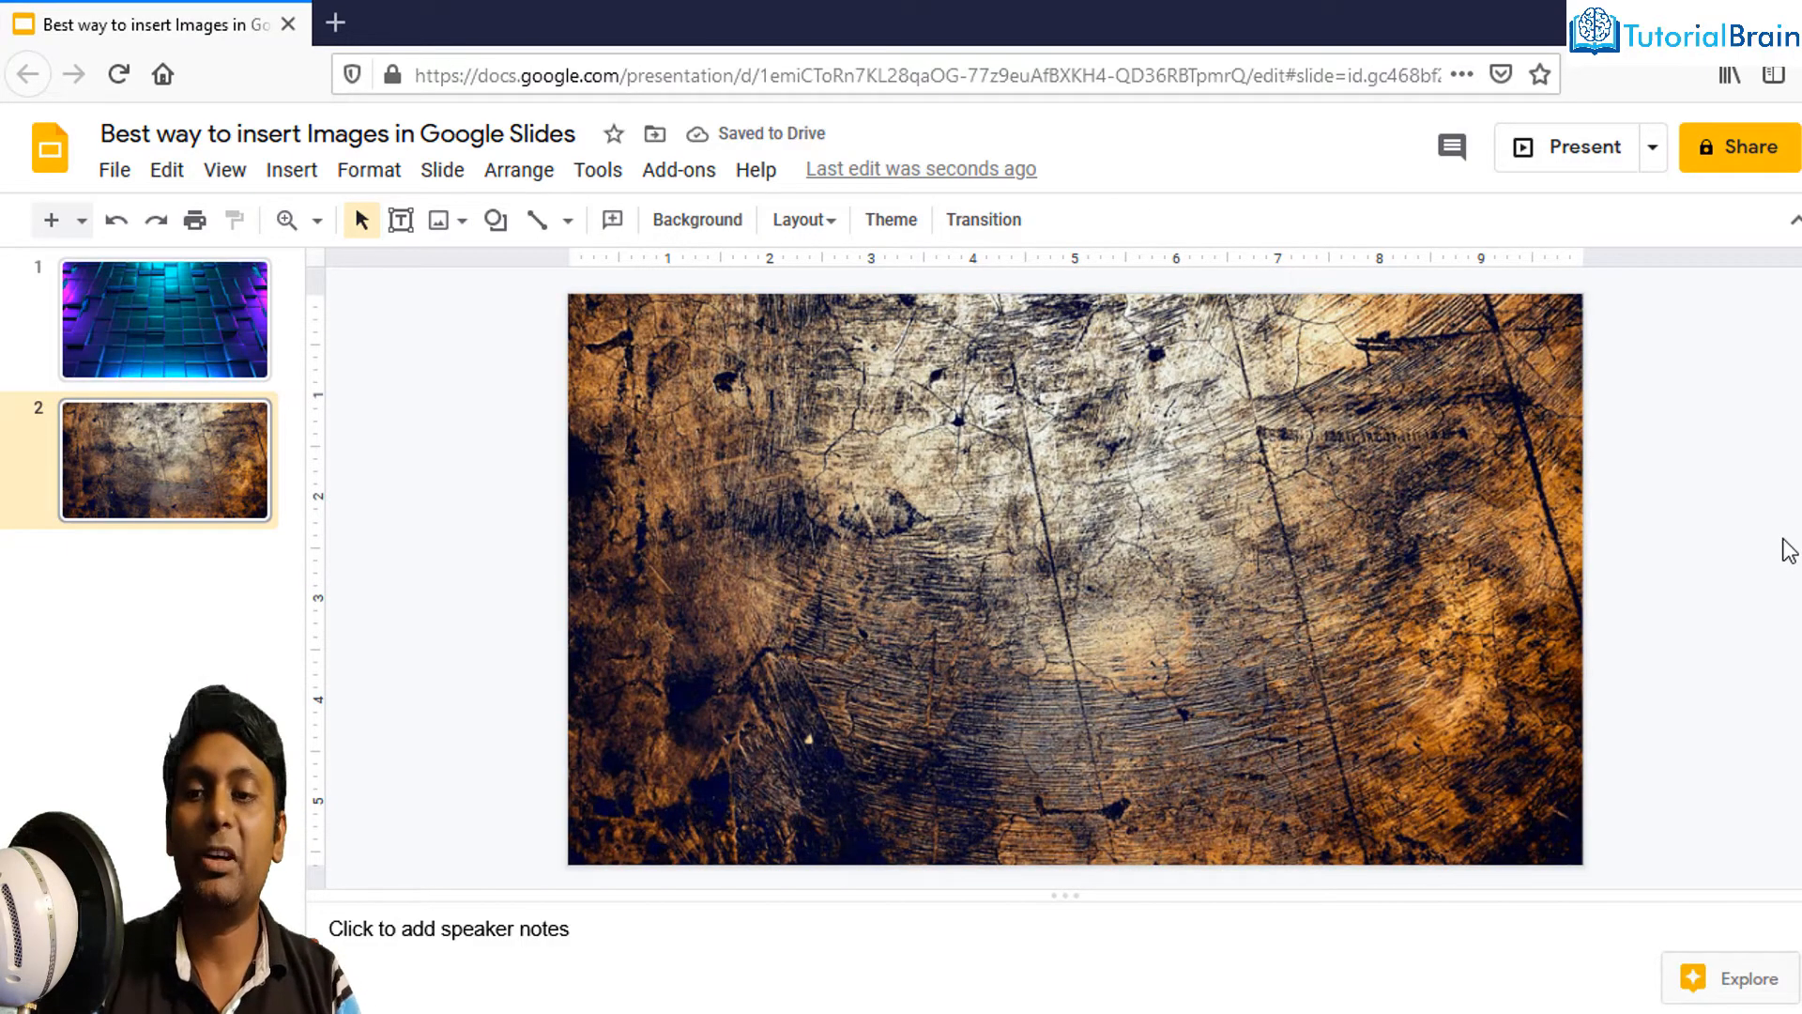
Try moving the wood texture image toward the lower right of the slide, and undo the move
left_click(1540, 483)
left_click_drag(1372, 474, 1619, 529)
key("ctrl+z")
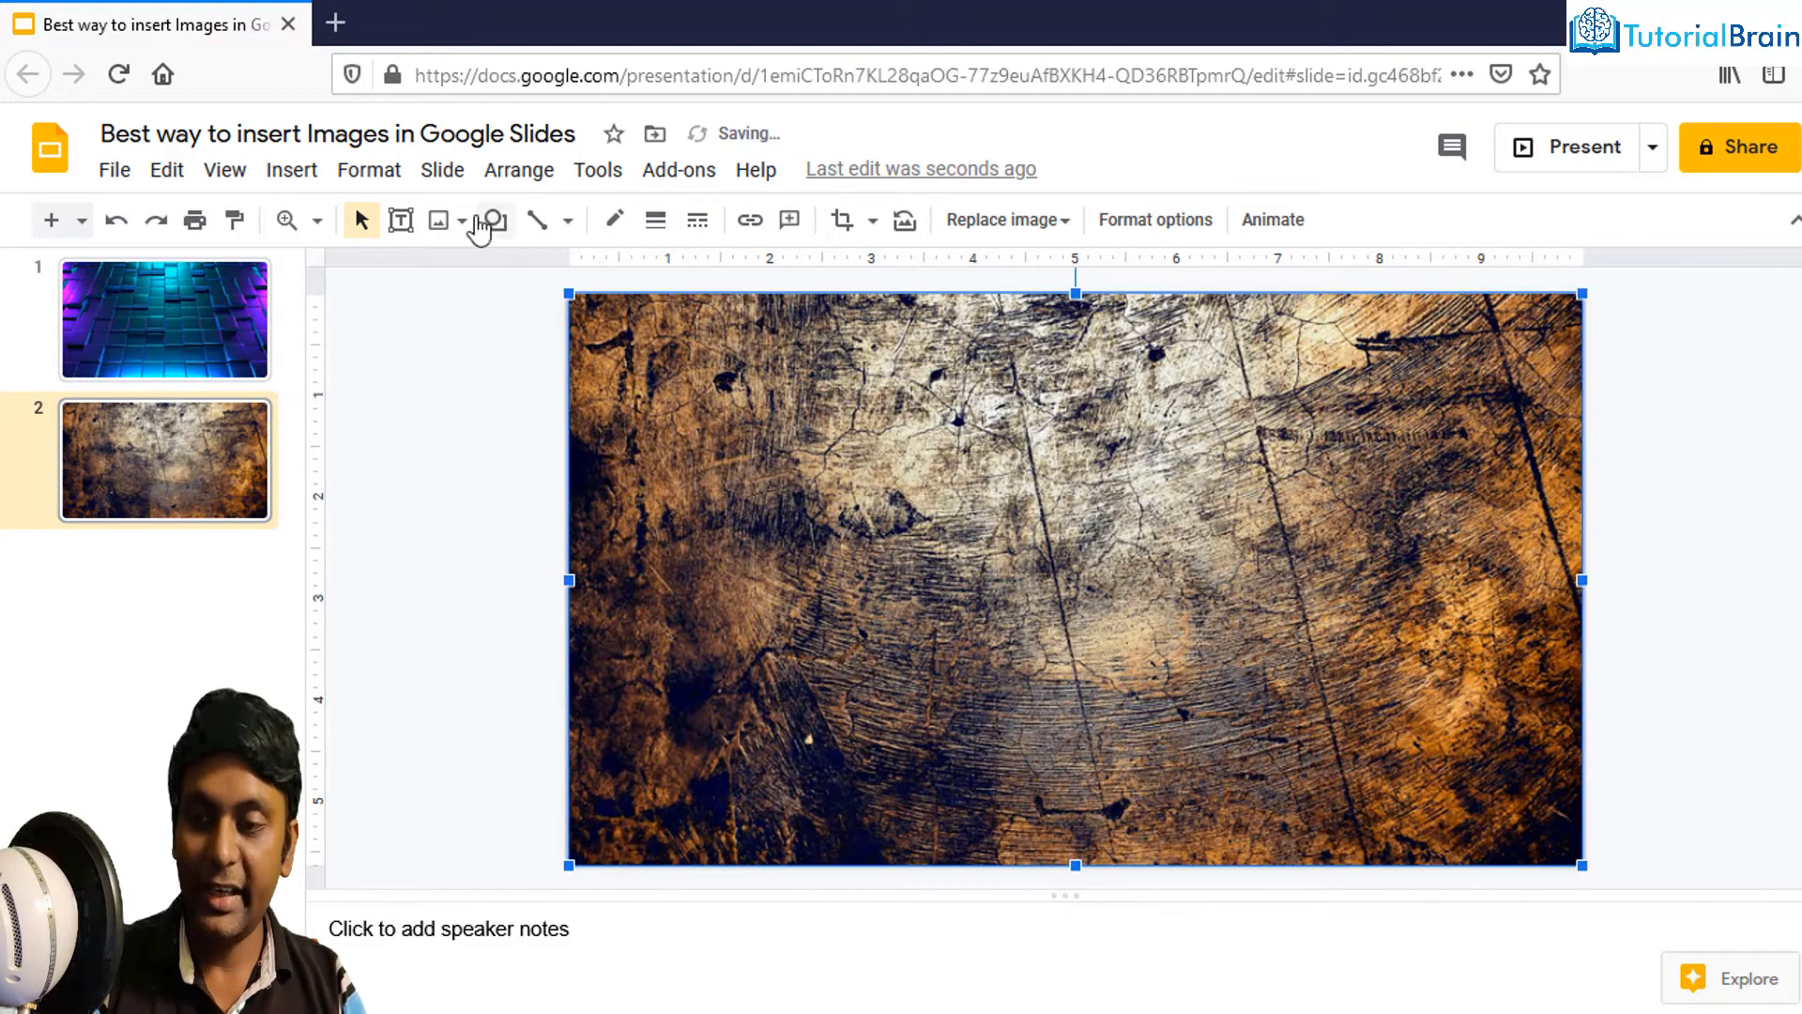
Compare slide 1 with slide 2, and bring up the insertable item types on slide 2
left_click(235, 291)
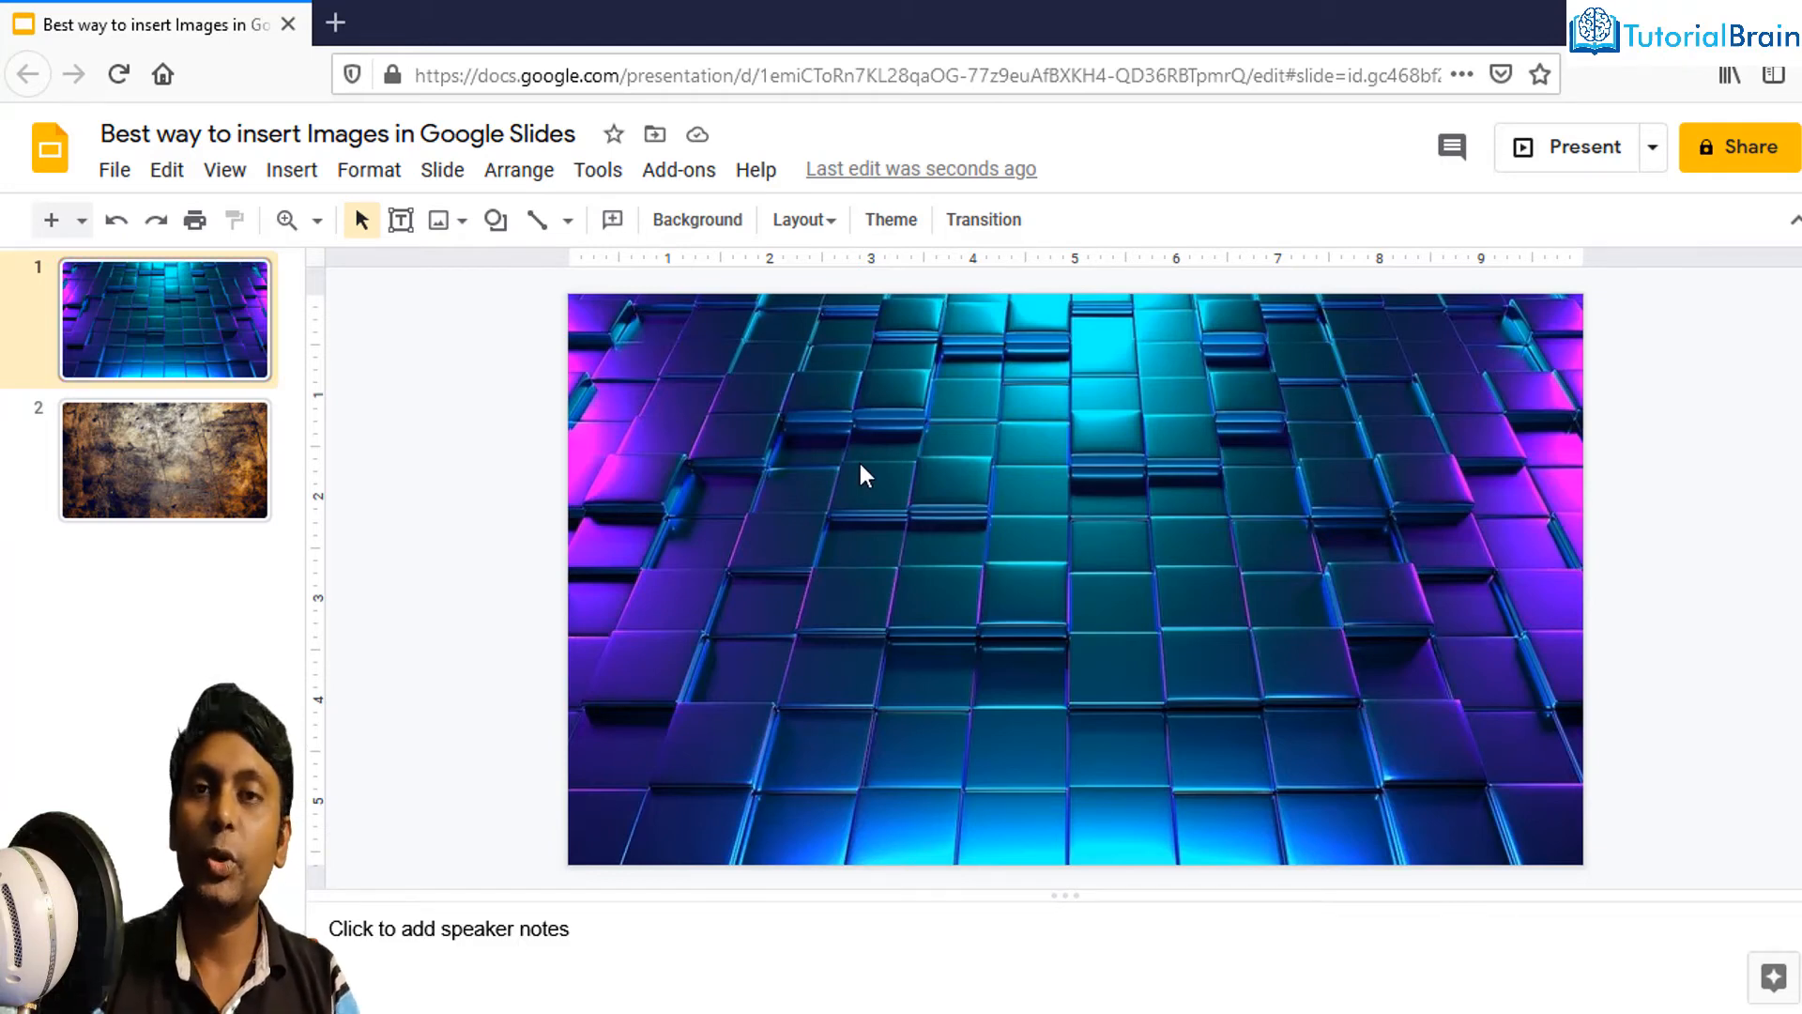
left_click(197, 424)
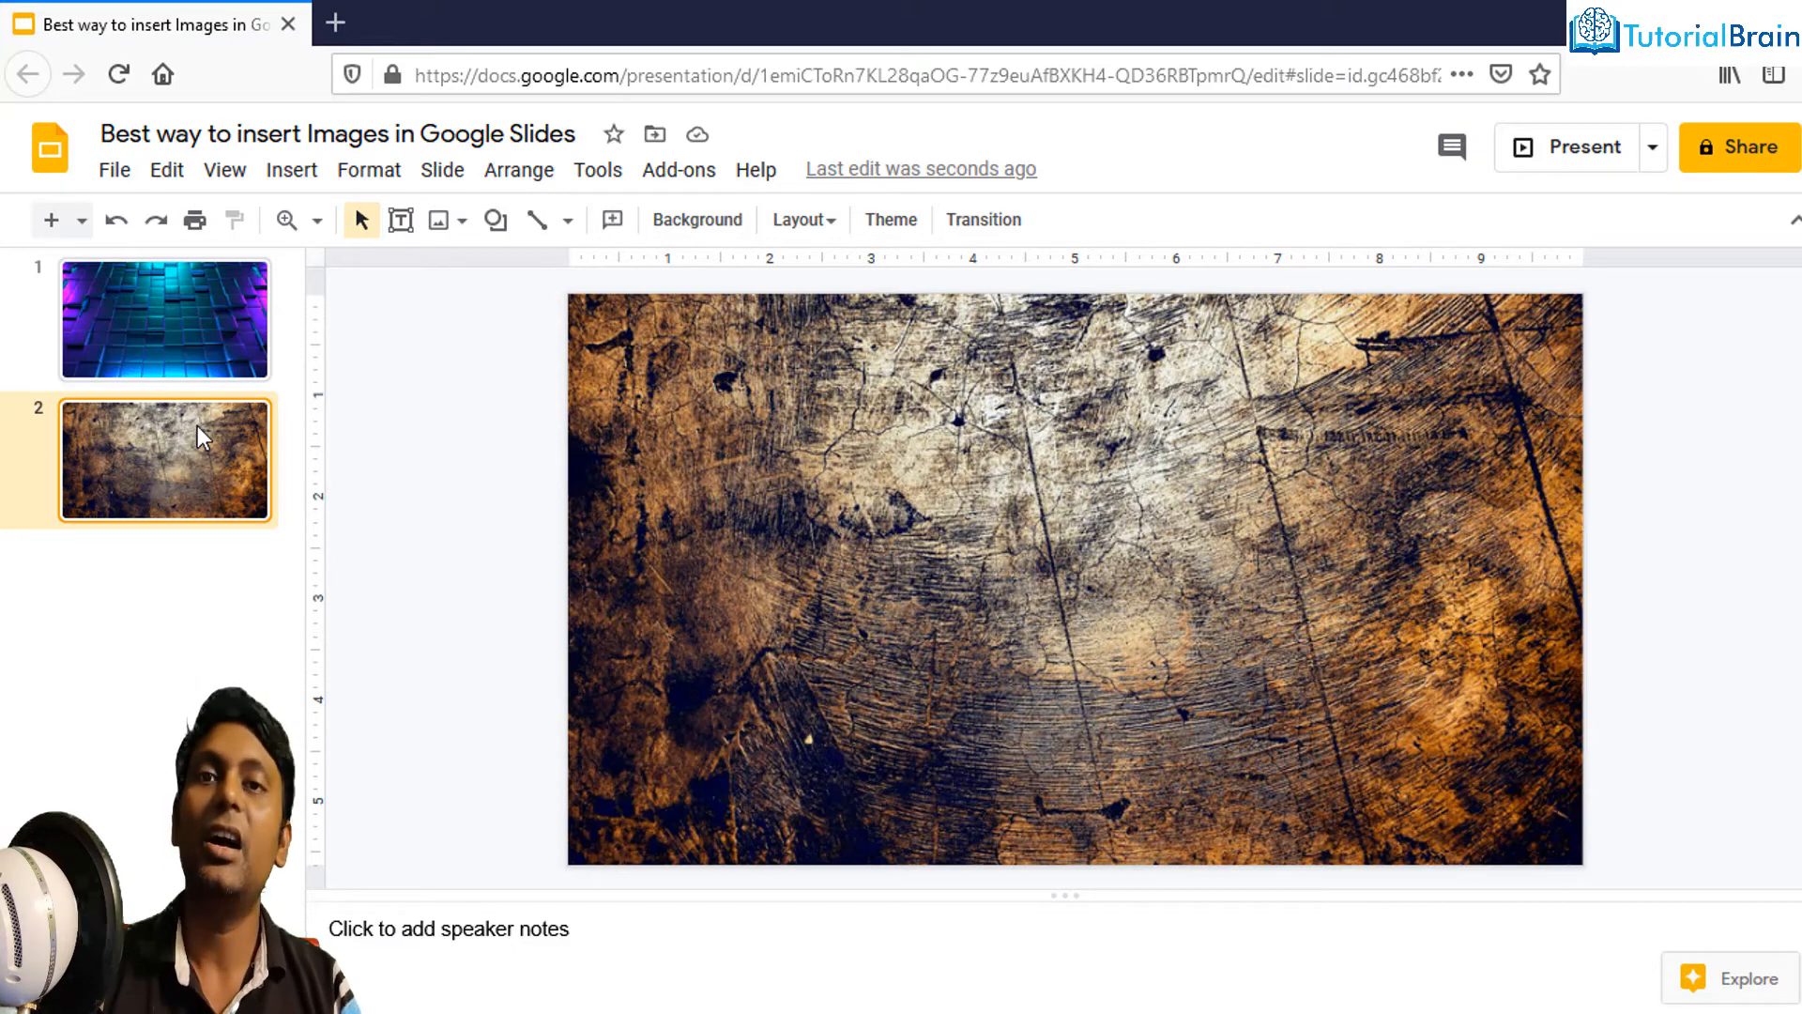
left_click(291, 172)
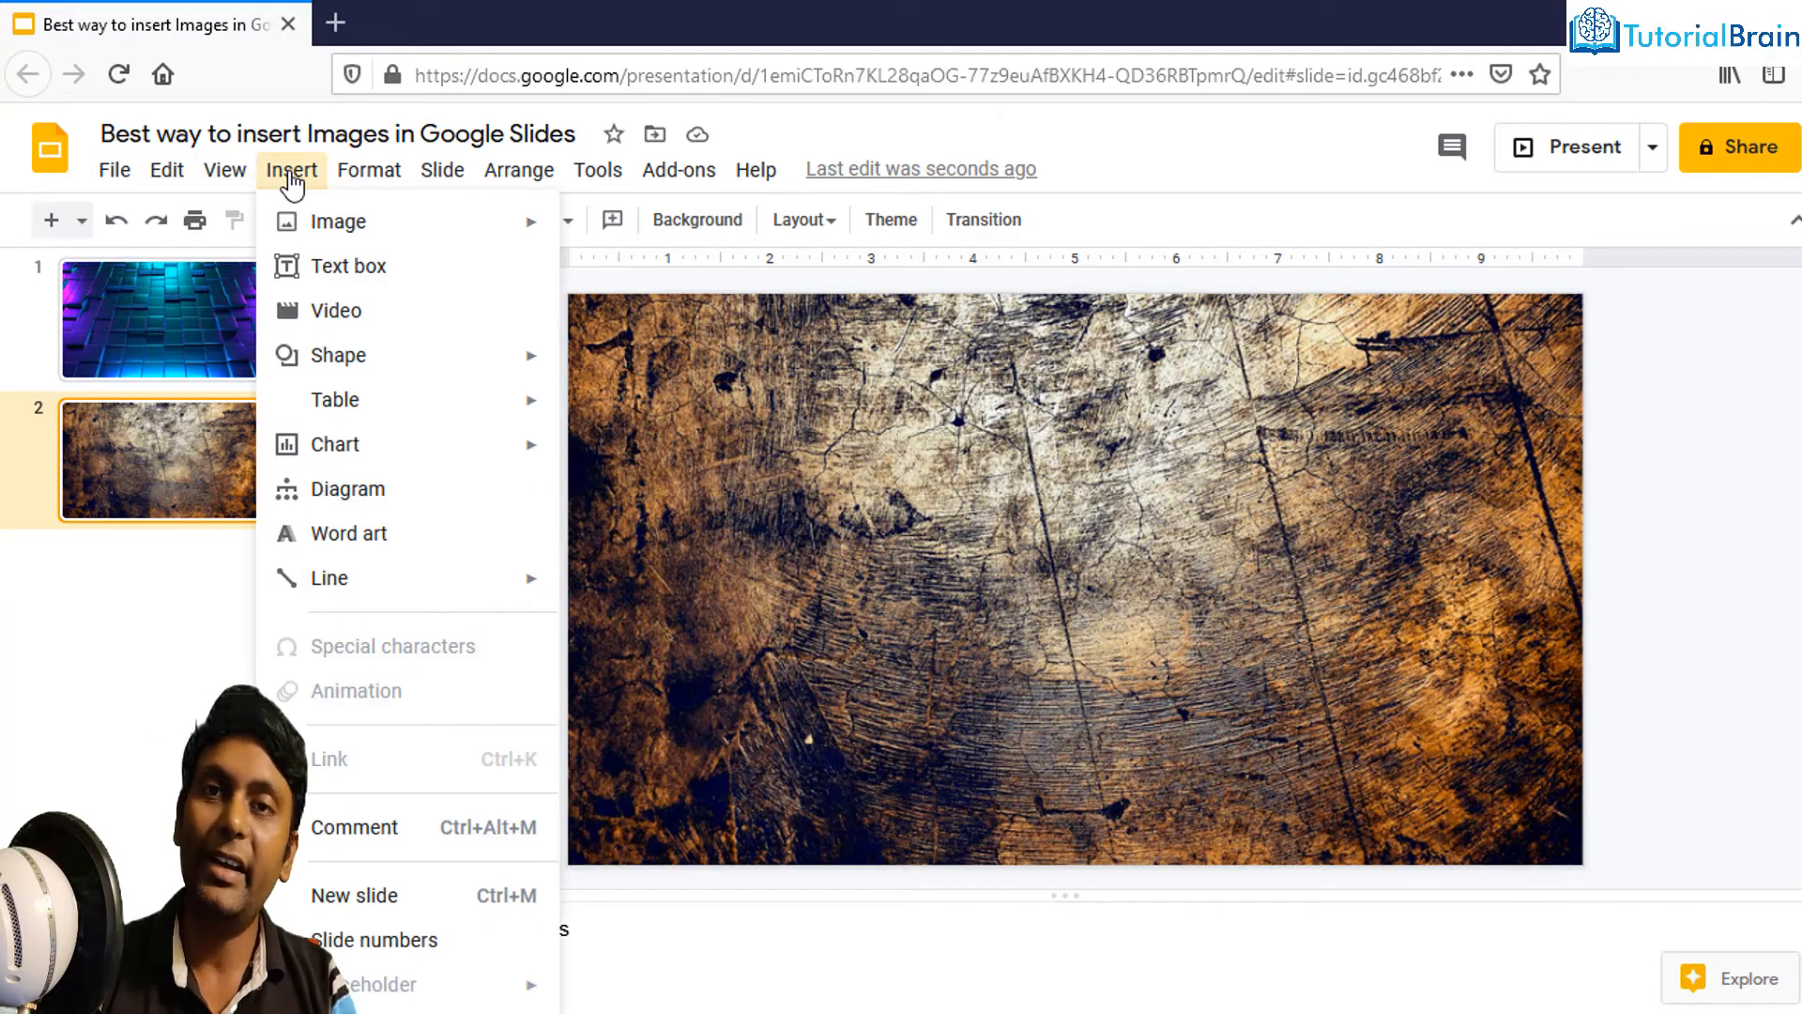